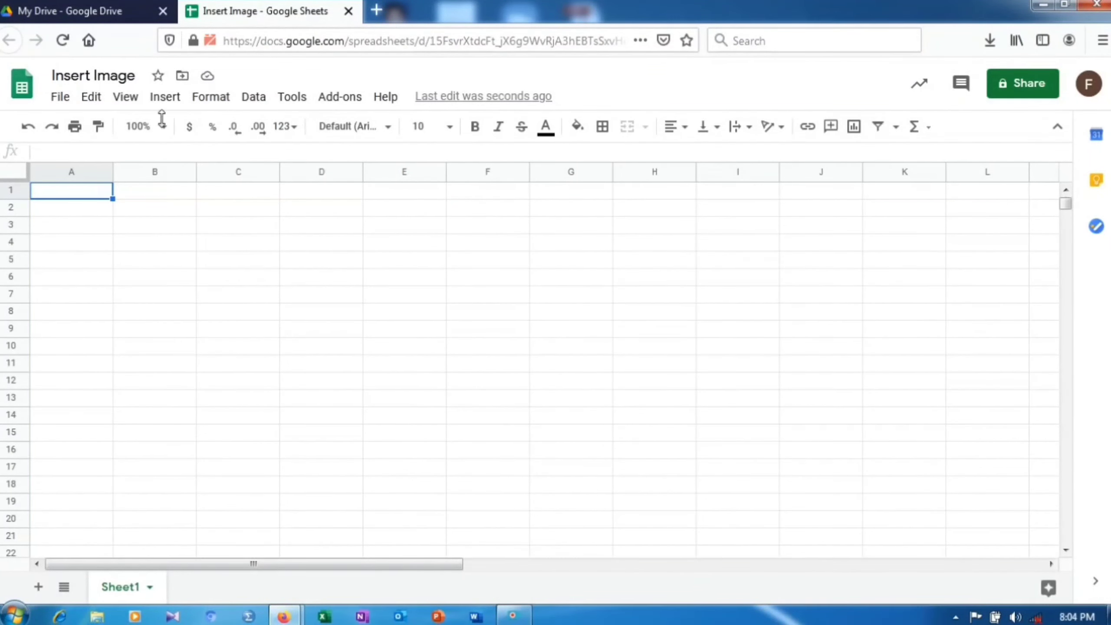
- Insert the orange F speech-bubble picture as an image over cells, using its copied URL
click(162, 97)
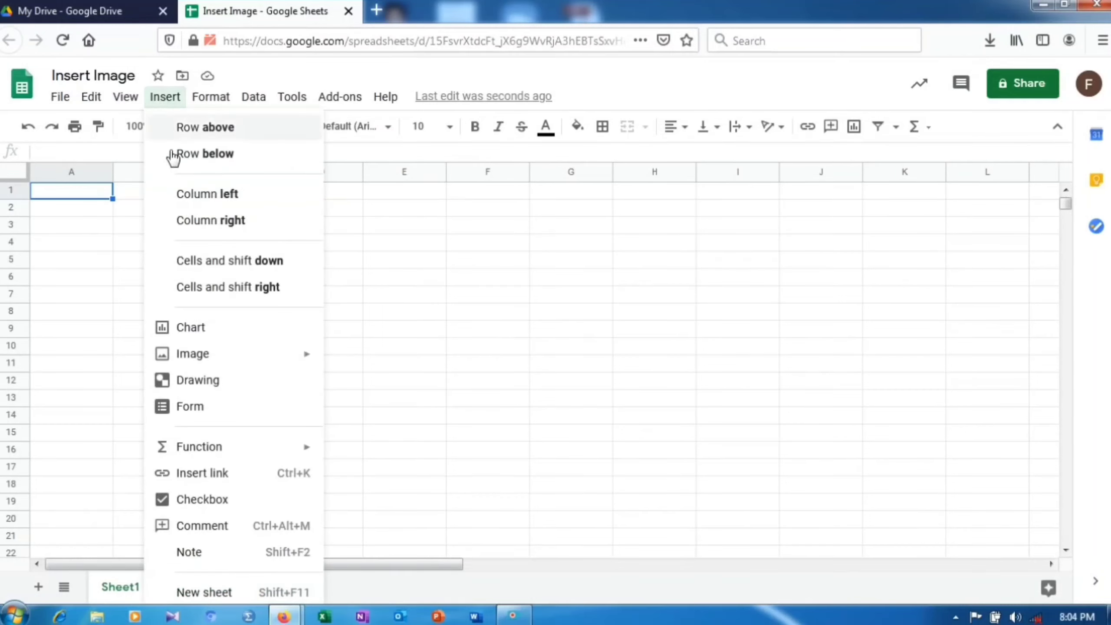
mouse_move(214, 367)
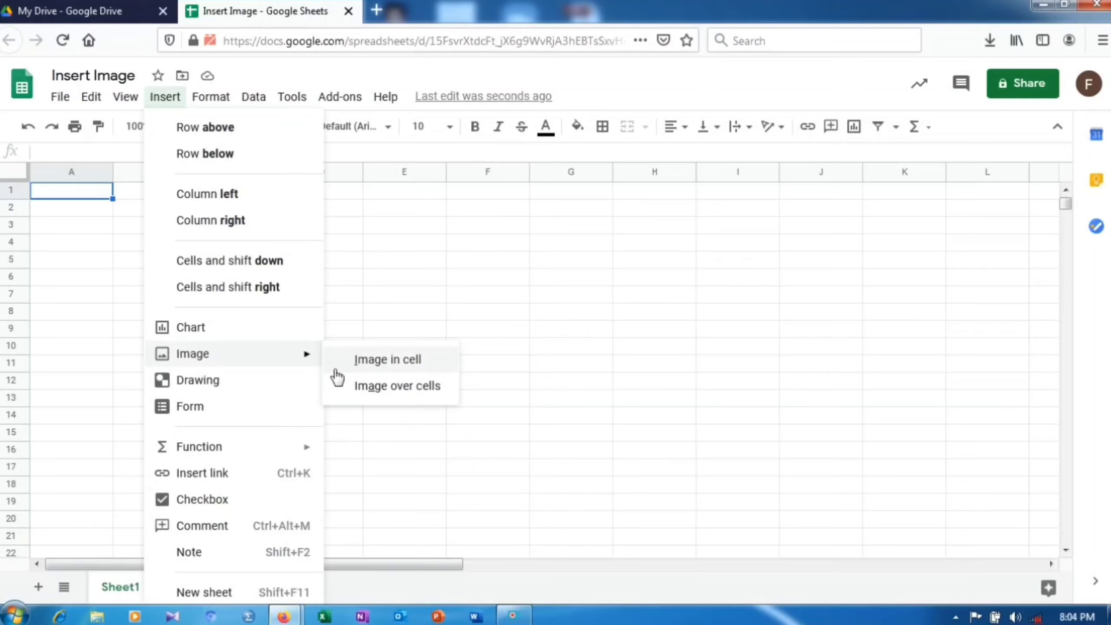
click(351, 394)
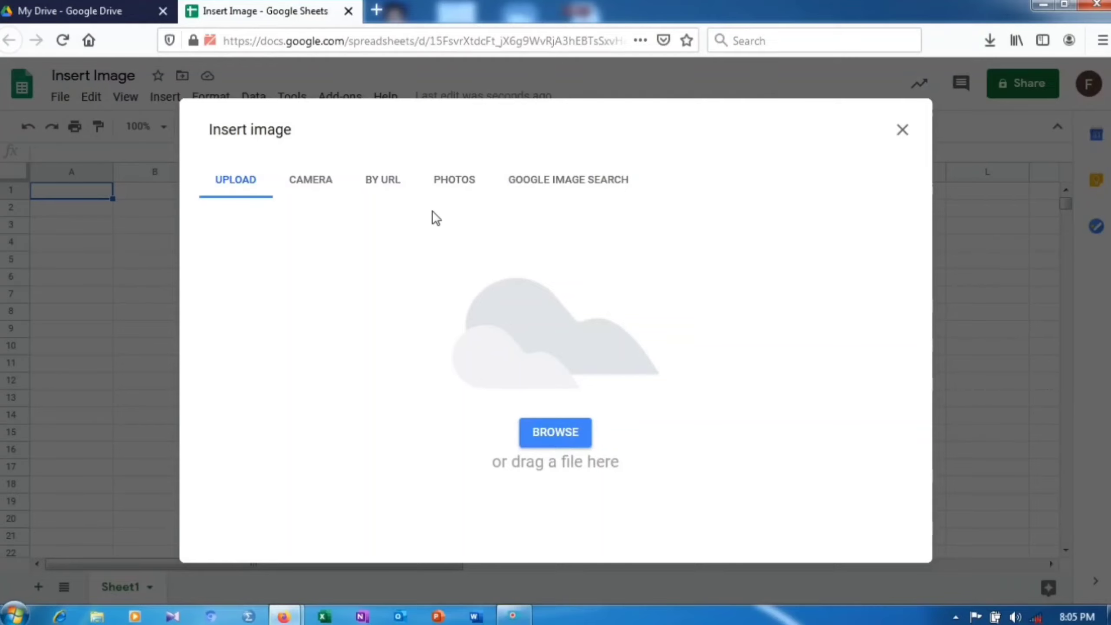
click(387, 188)
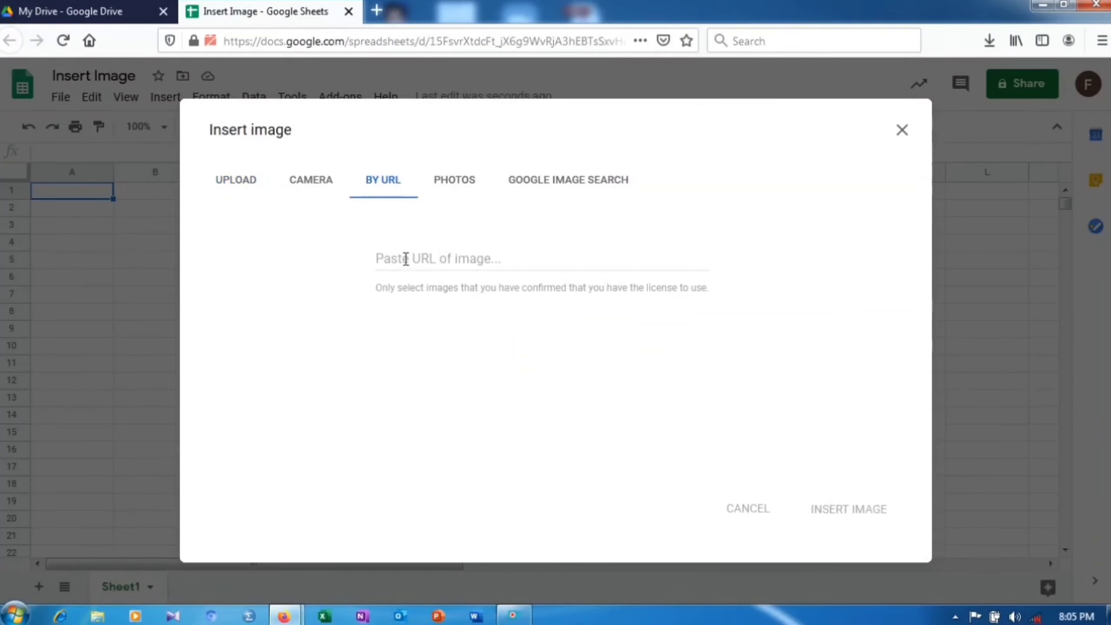
click(406, 259)
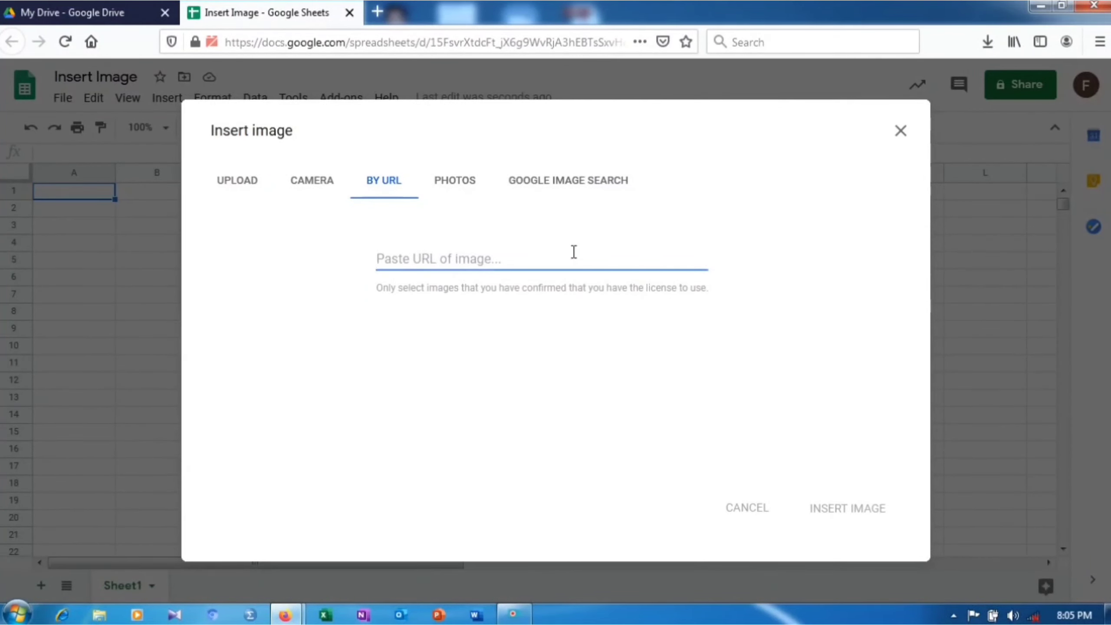
key(ctrl+v)
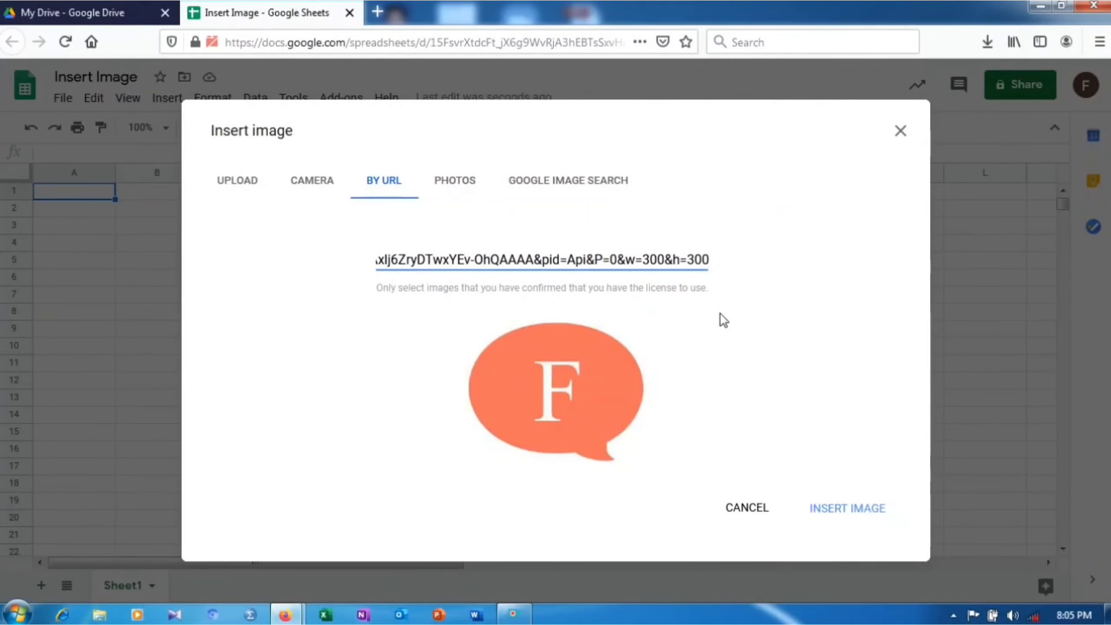
click(854, 520)
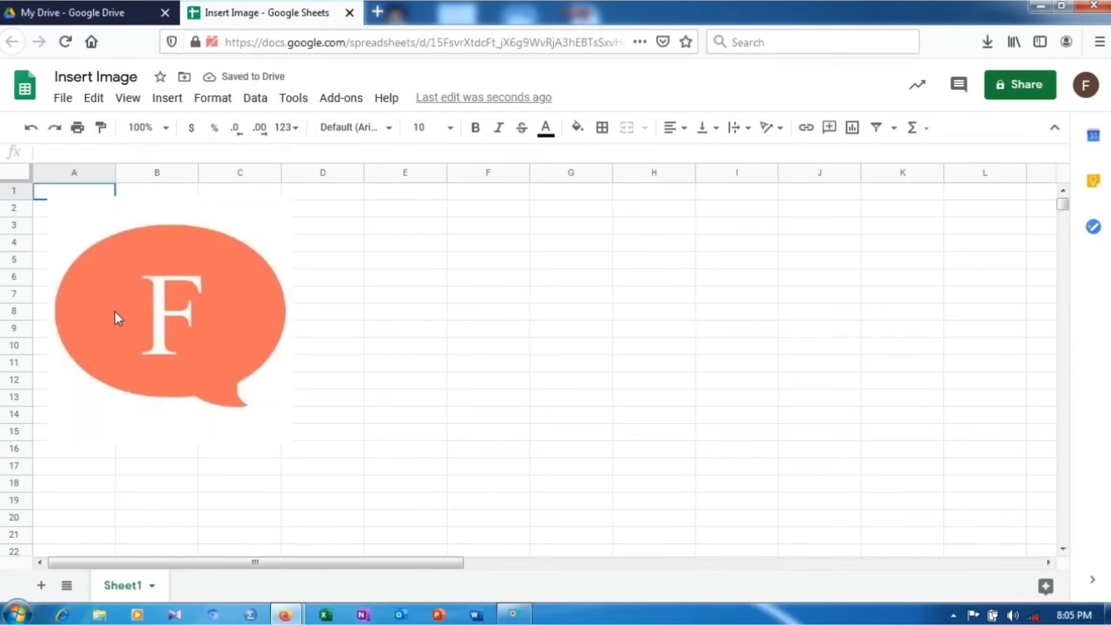
- Move the floating image to the right and shrink it to fit within column C, starting at row 2
click(142, 278)
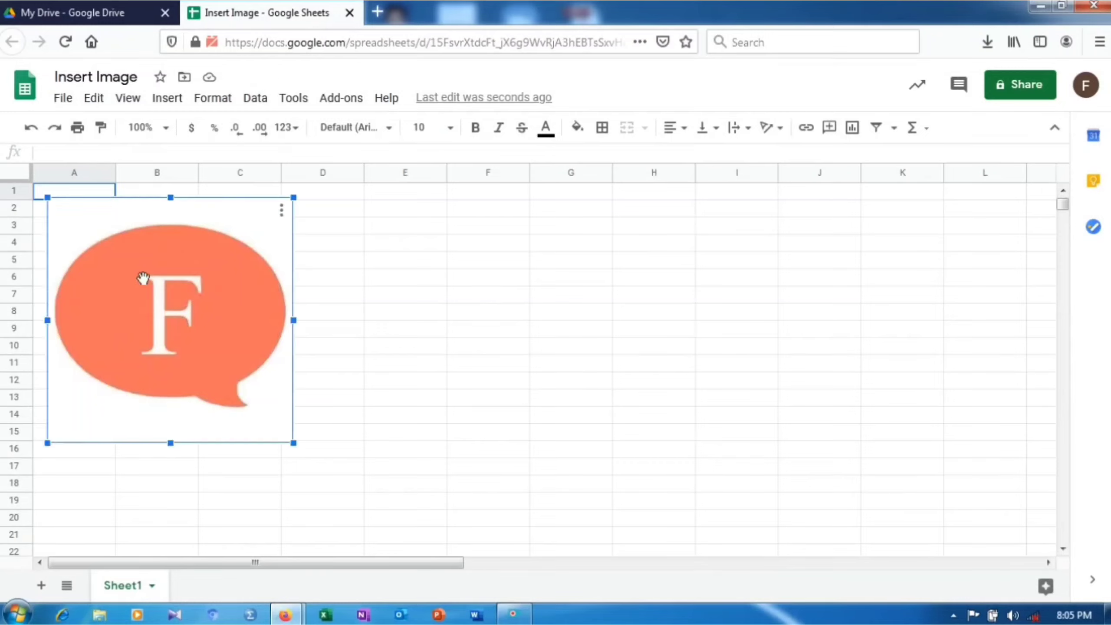
drag(144, 278, 305, 277)
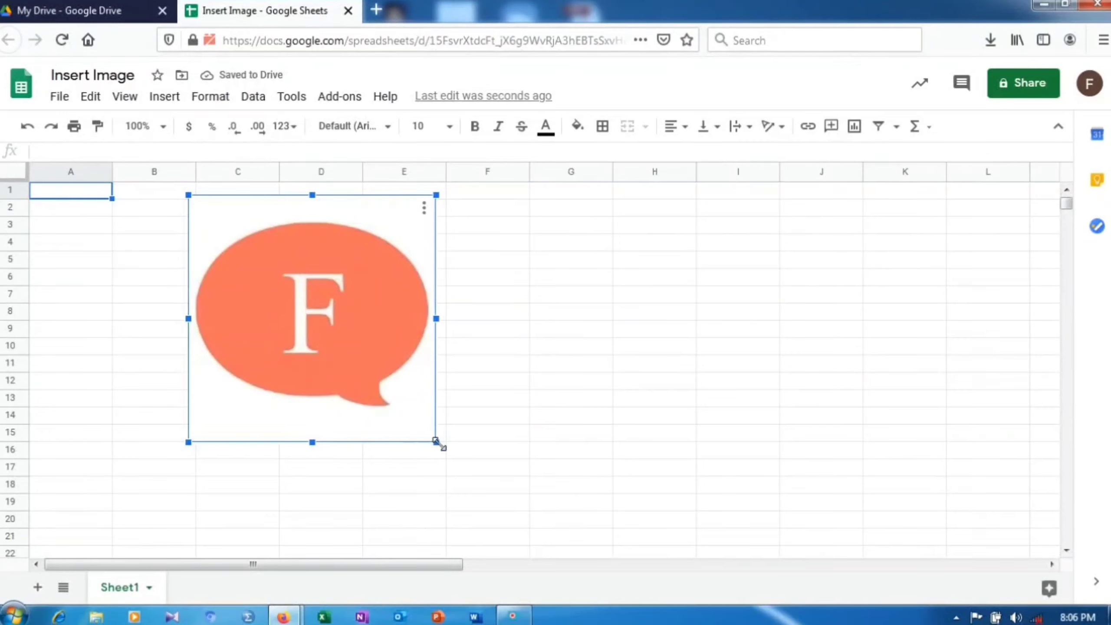
drag(436, 443, 237, 239)
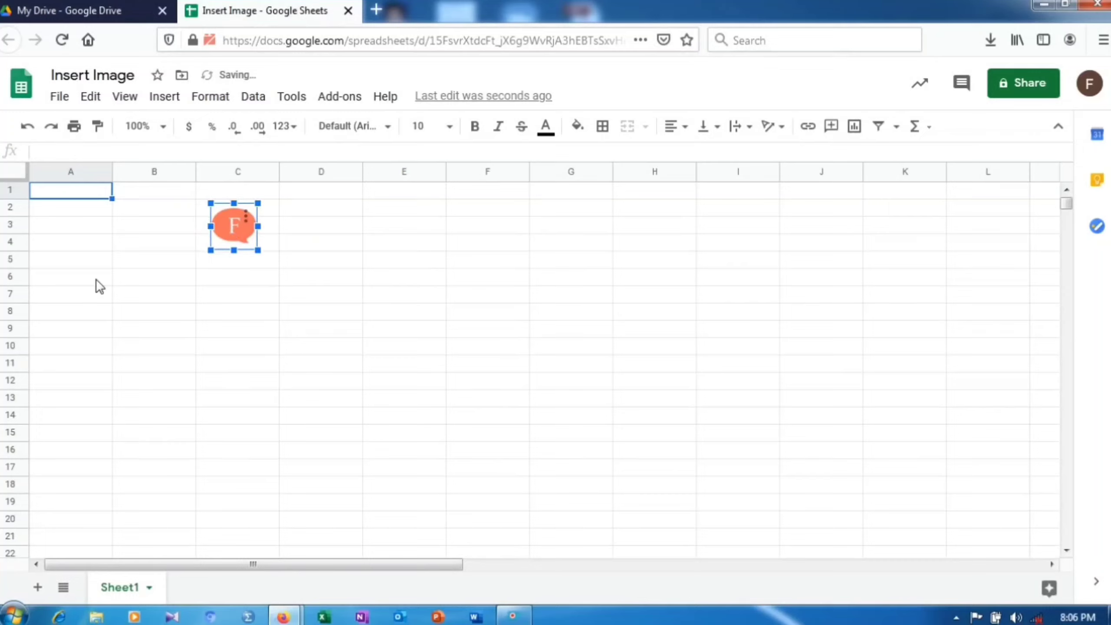
click(154, 295)
- Increase the height of row 2 until cell C2 encloses the floating image, and select C2
drag(20, 216, 20, 250)
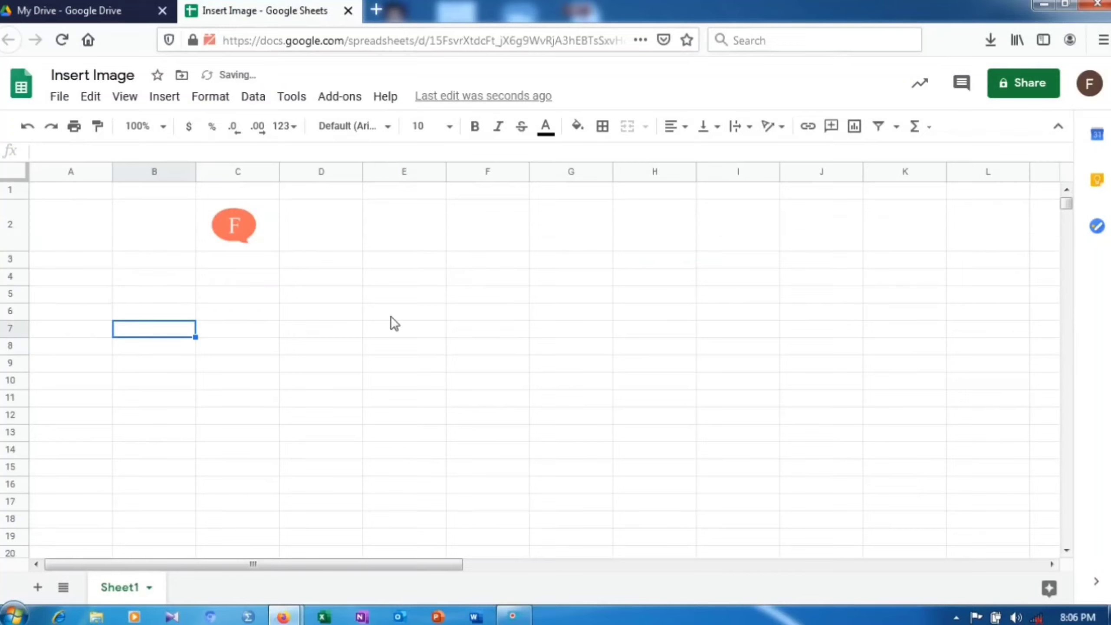
click(260, 293)
click(276, 246)
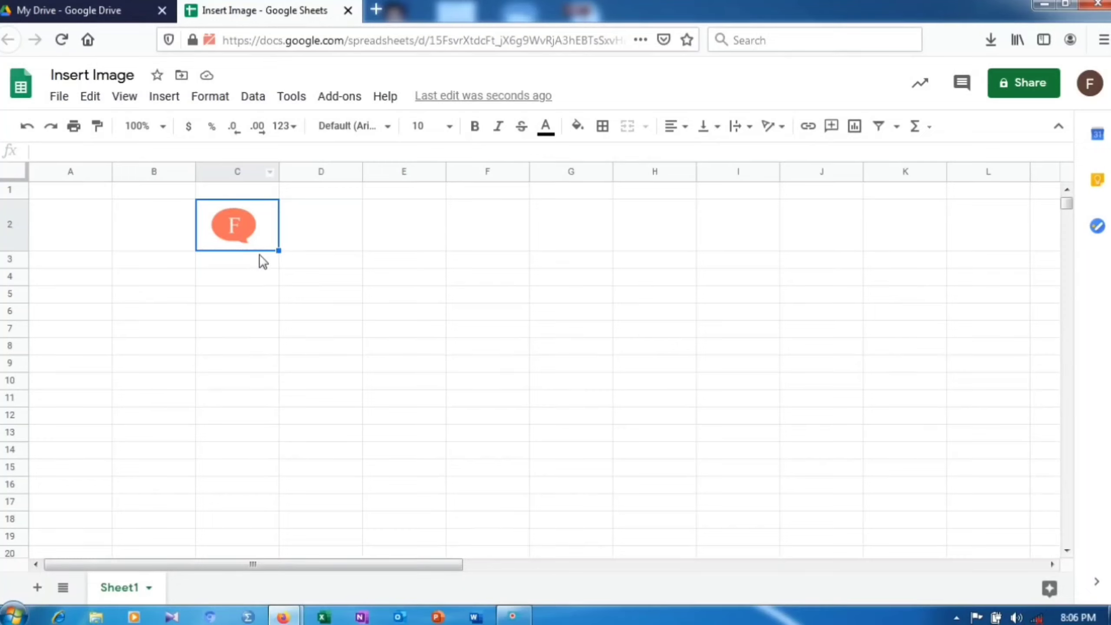
- Hide column C to test how the floating image behaves, and undo the hiding
click(245, 176)
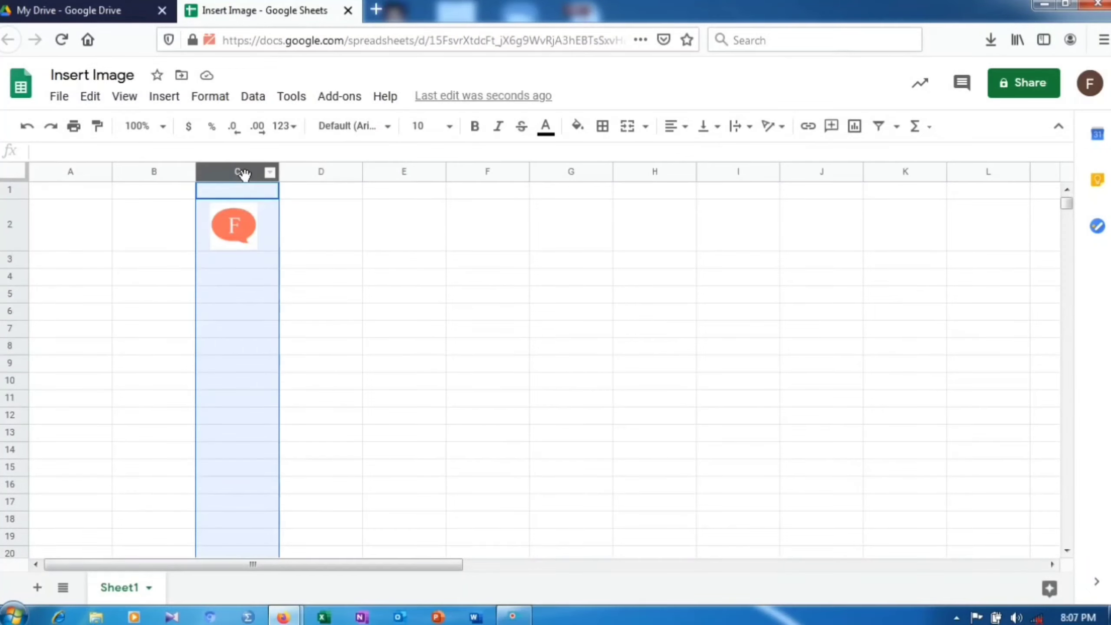
right_click(243, 175)
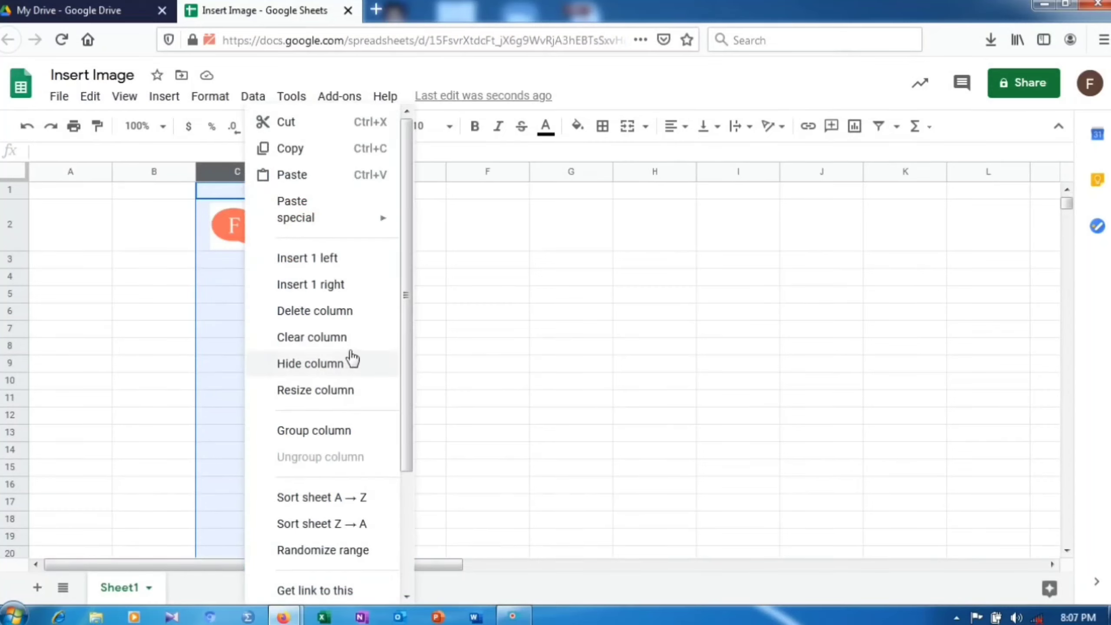
click(397, 364)
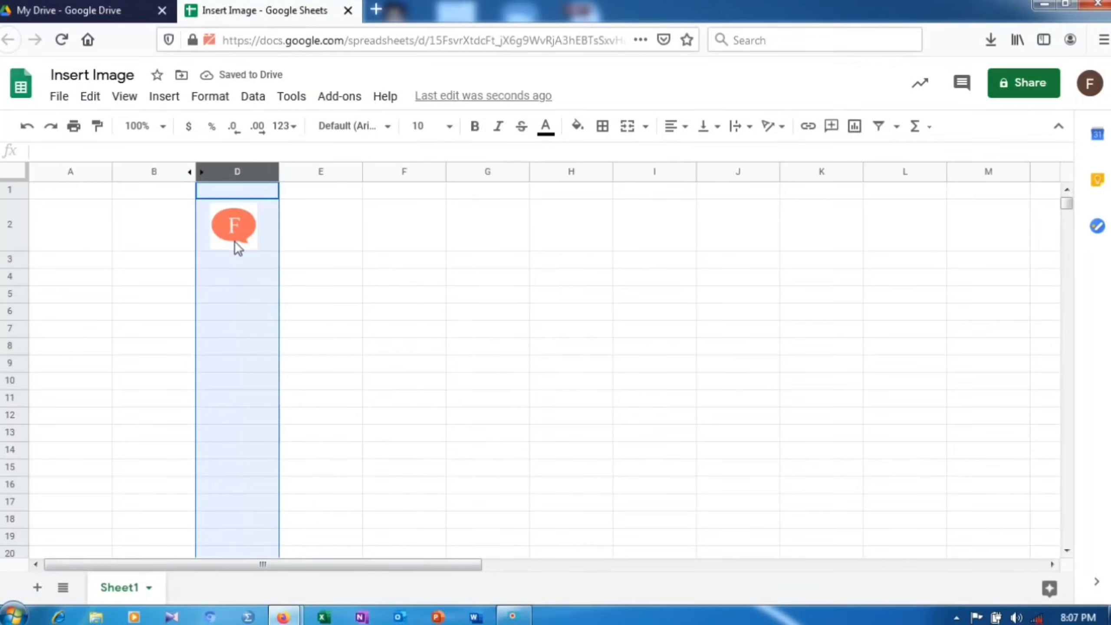
key(ctrl+z)
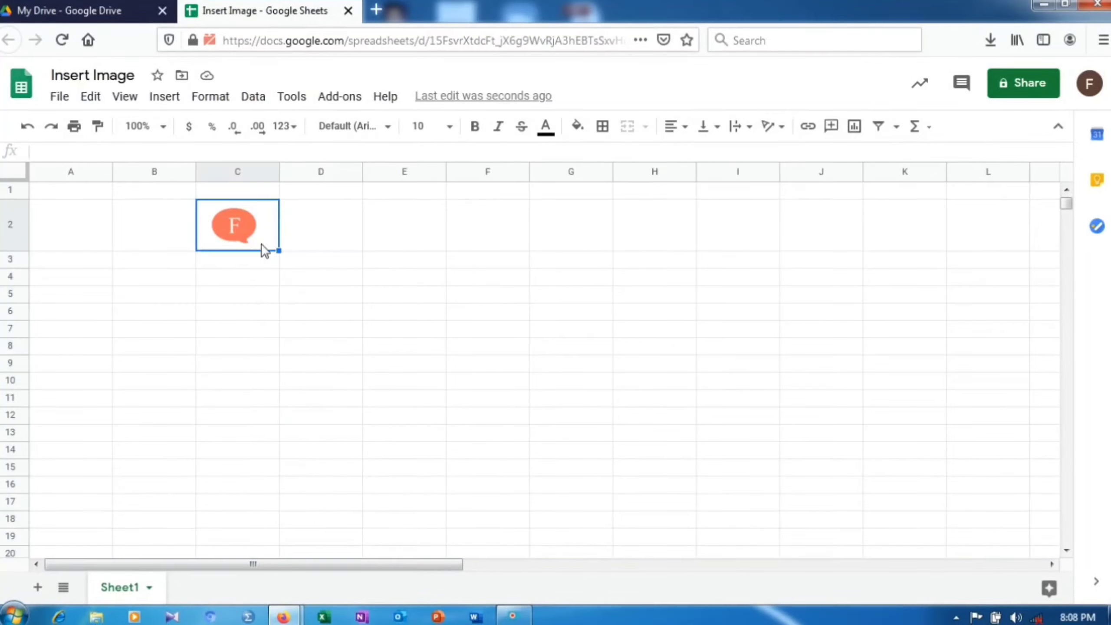
- Insert the same F speech-bubble picture from its copied URL as an image in cell A2
click(85, 238)
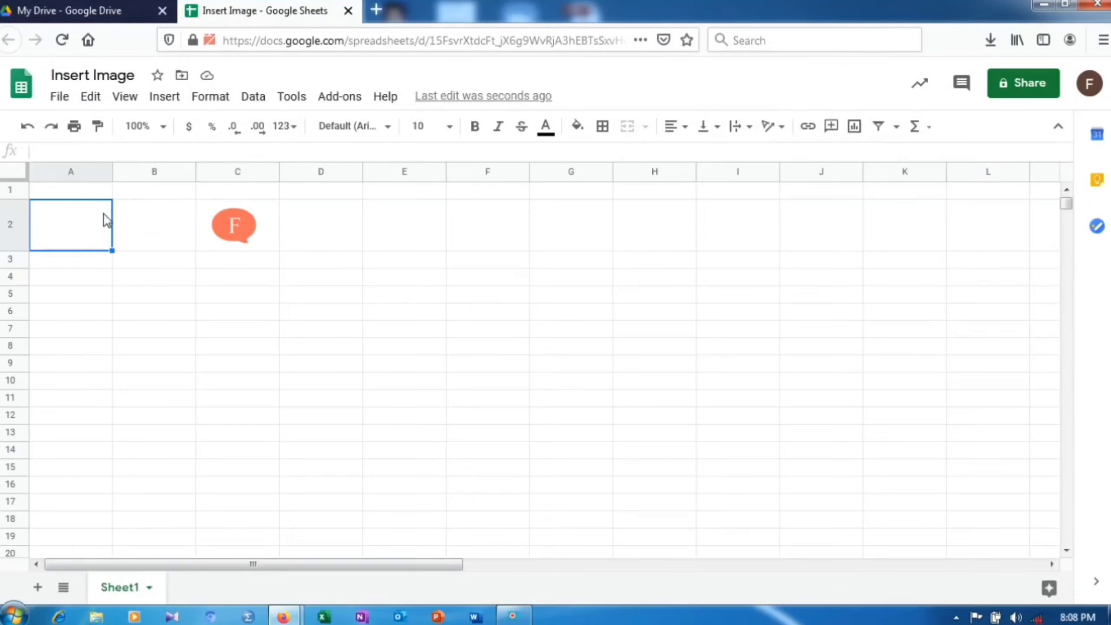
click(166, 99)
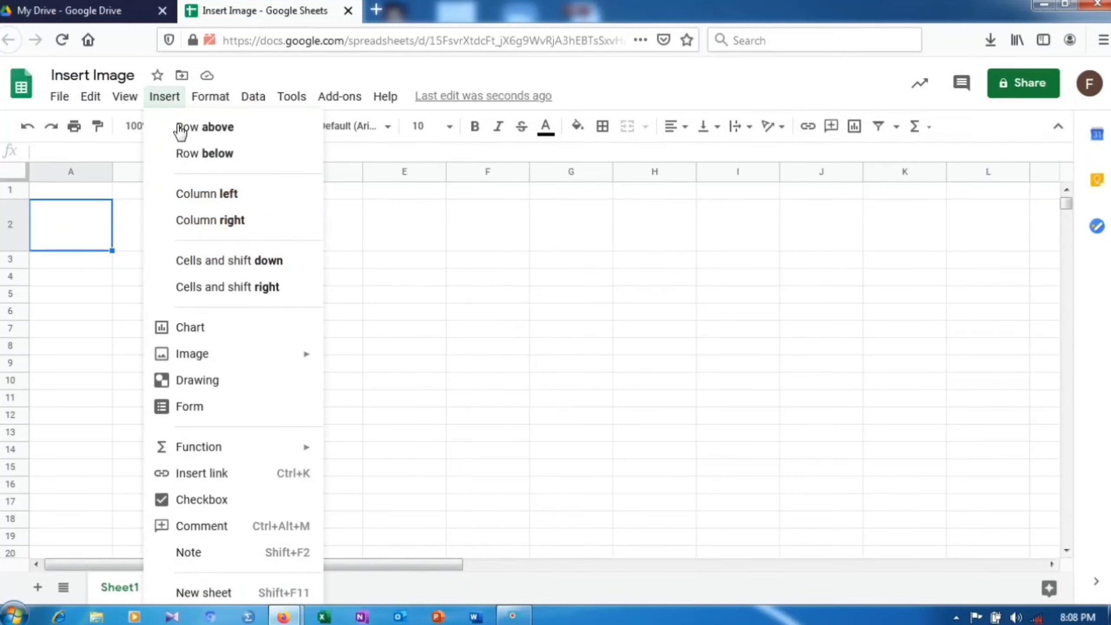
mouse_move(252, 354)
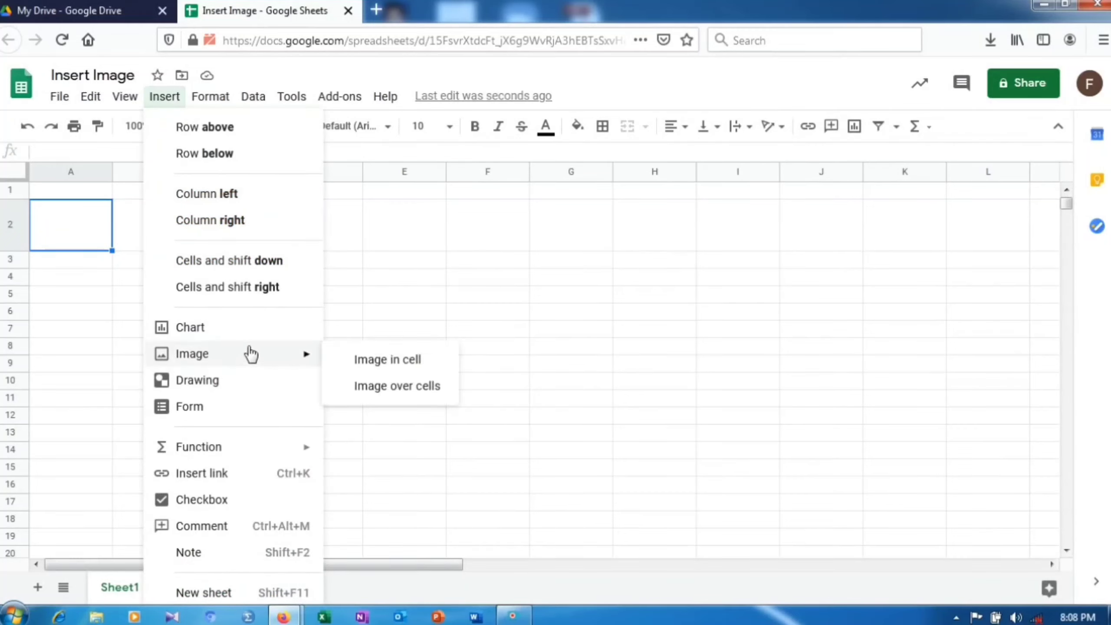
click(370, 361)
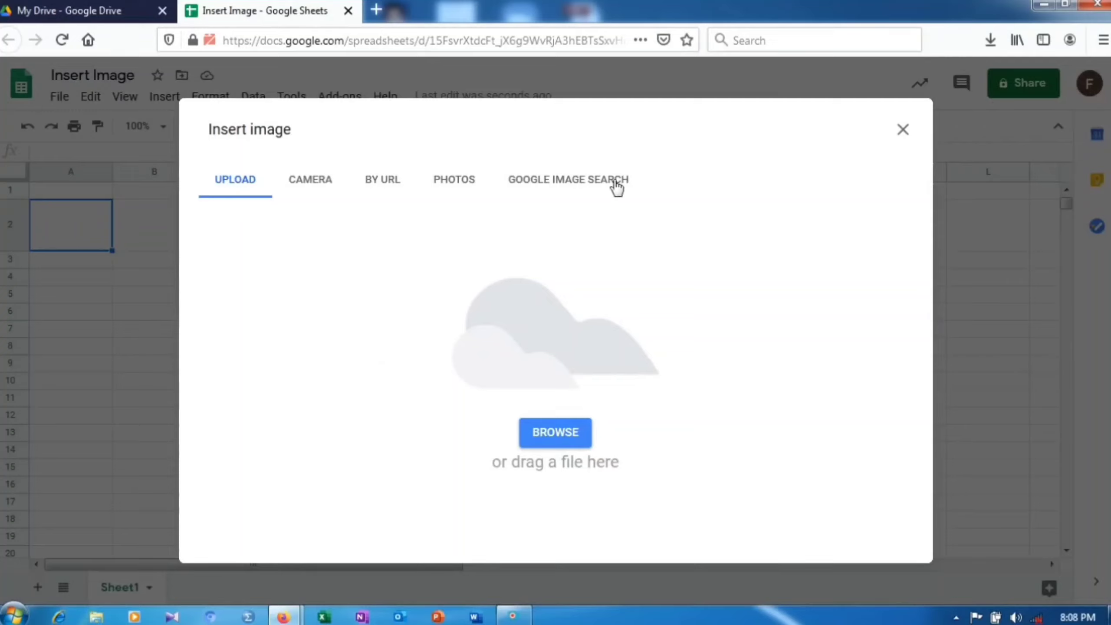
click(391, 184)
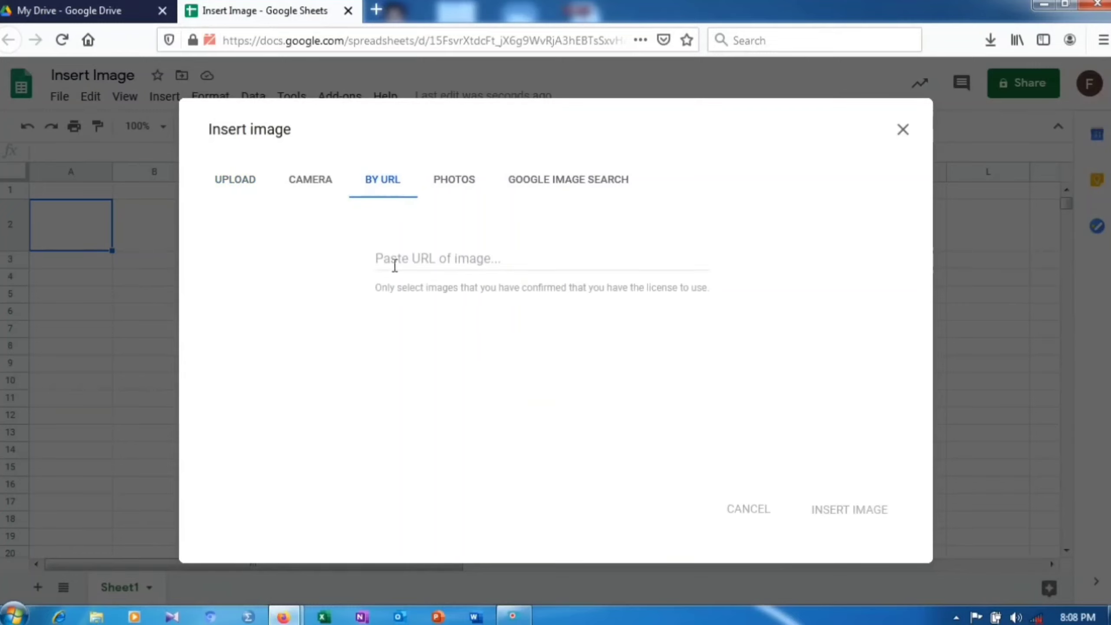
click(394, 259)
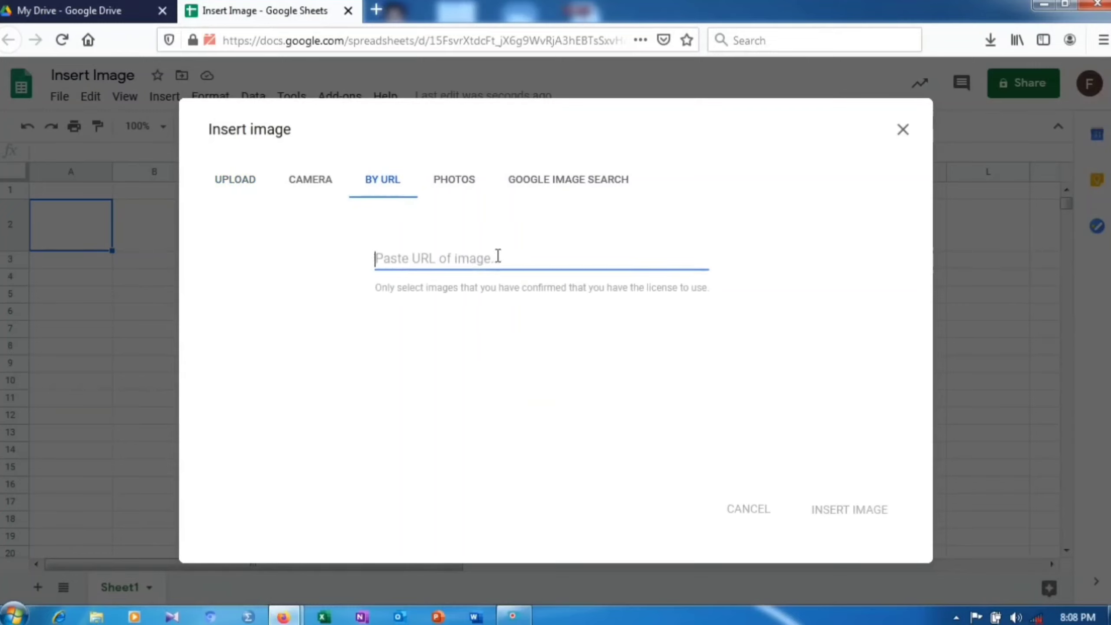
key(ctrl+v)
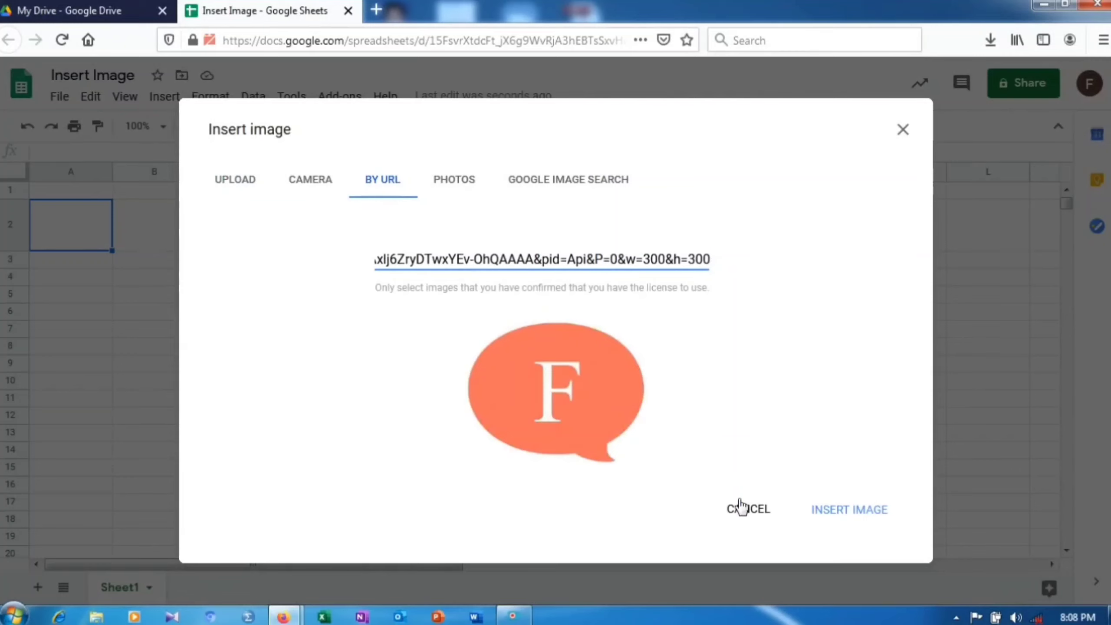
click(840, 510)
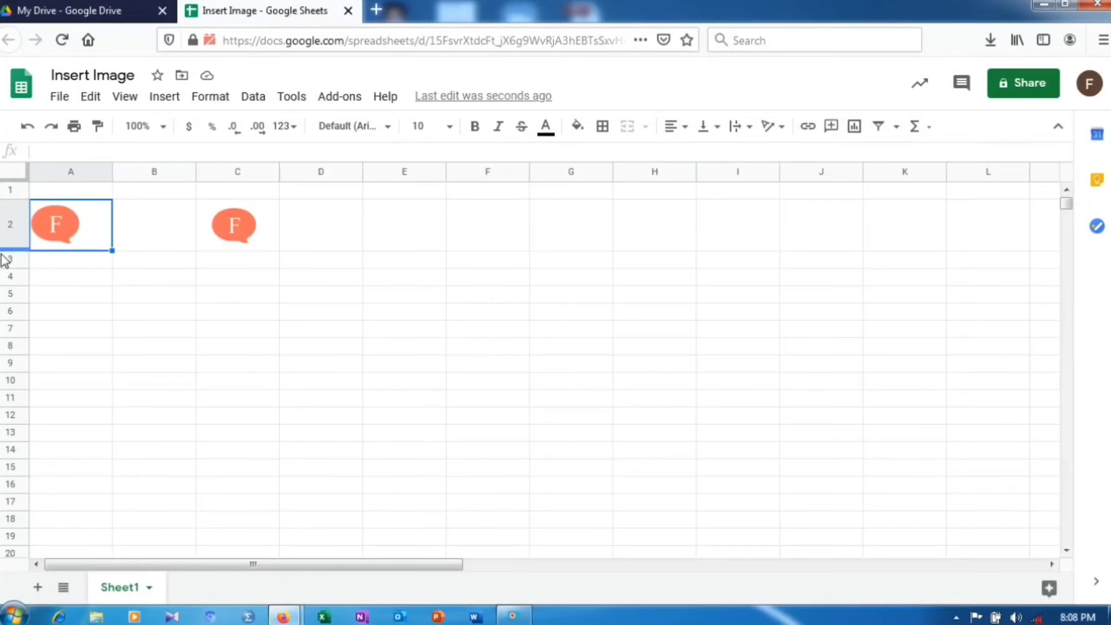
- Make row 2 taller and column A wider to enlarge the image inside cell A2
drag(7, 248, 9, 291)
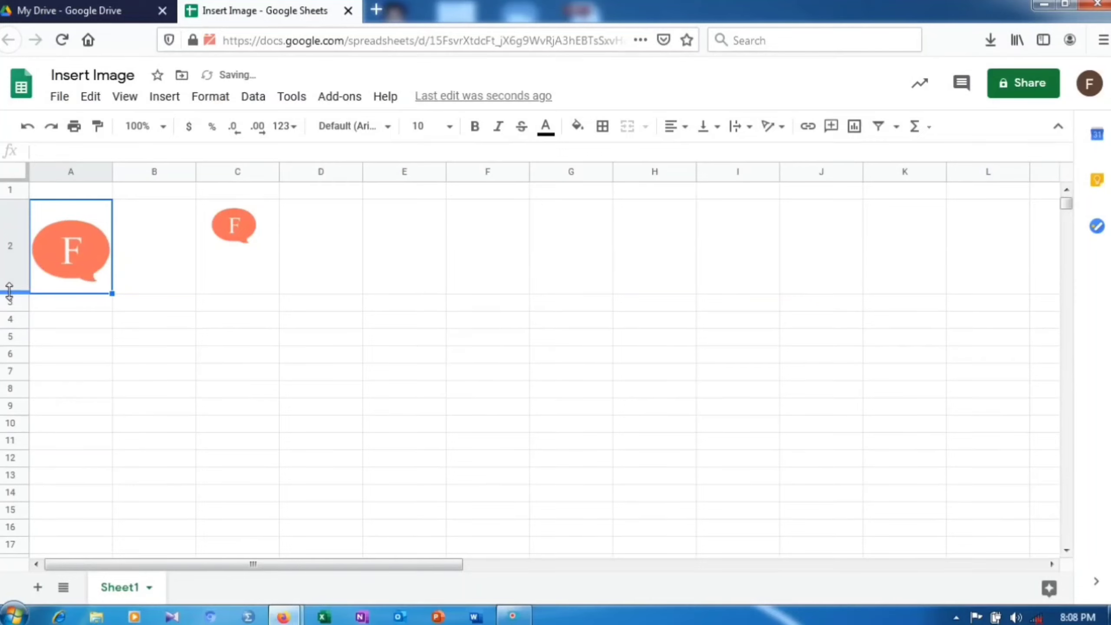
drag(112, 166, 136, 167)
click(75, 357)
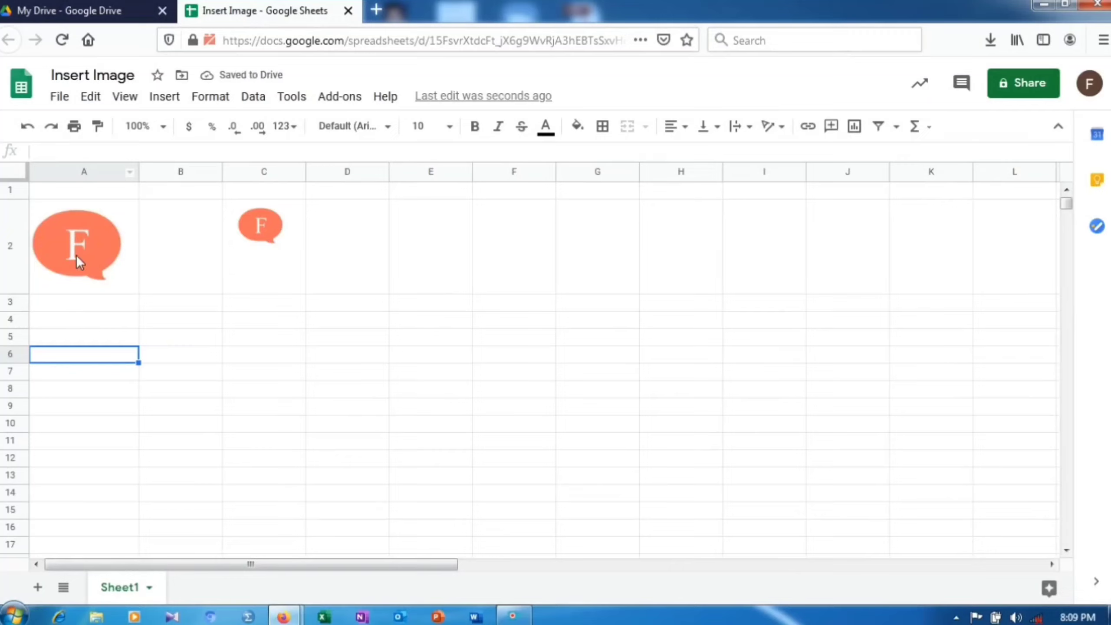
- Hide column A to test how the in-cell image behaves, and undo the hiding
click(92, 172)
right_click(91, 170)
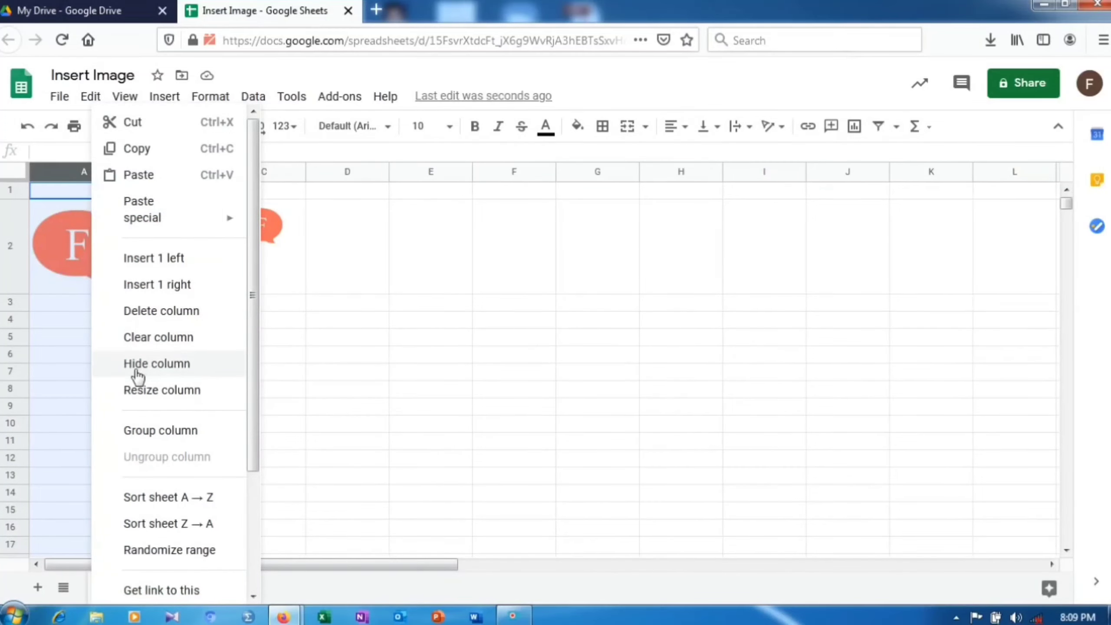
click(137, 375)
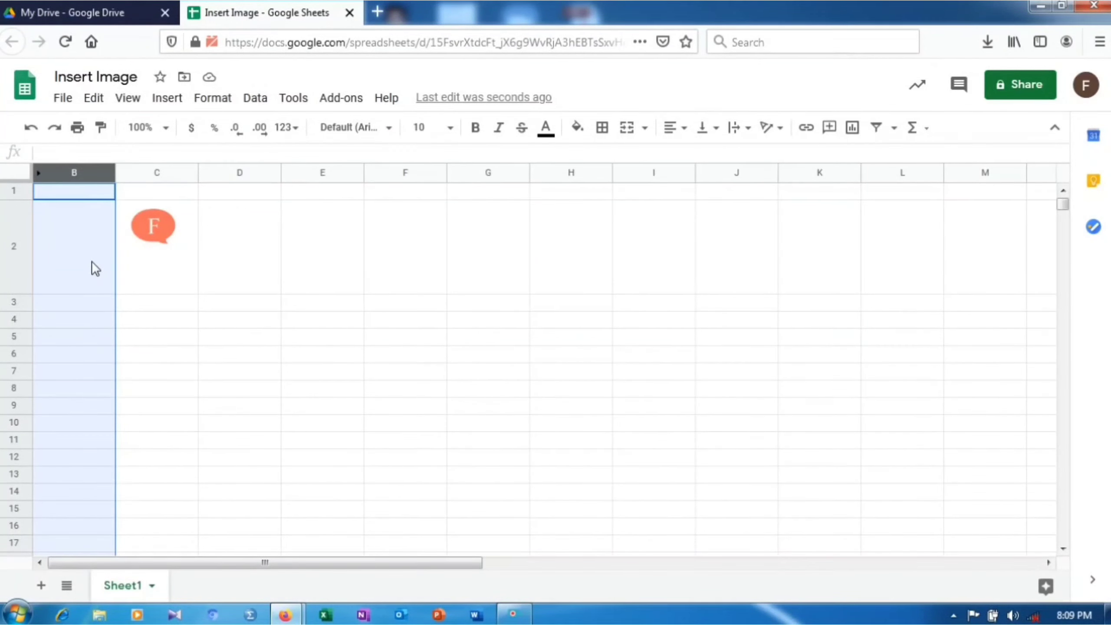
key(ctrl+z)
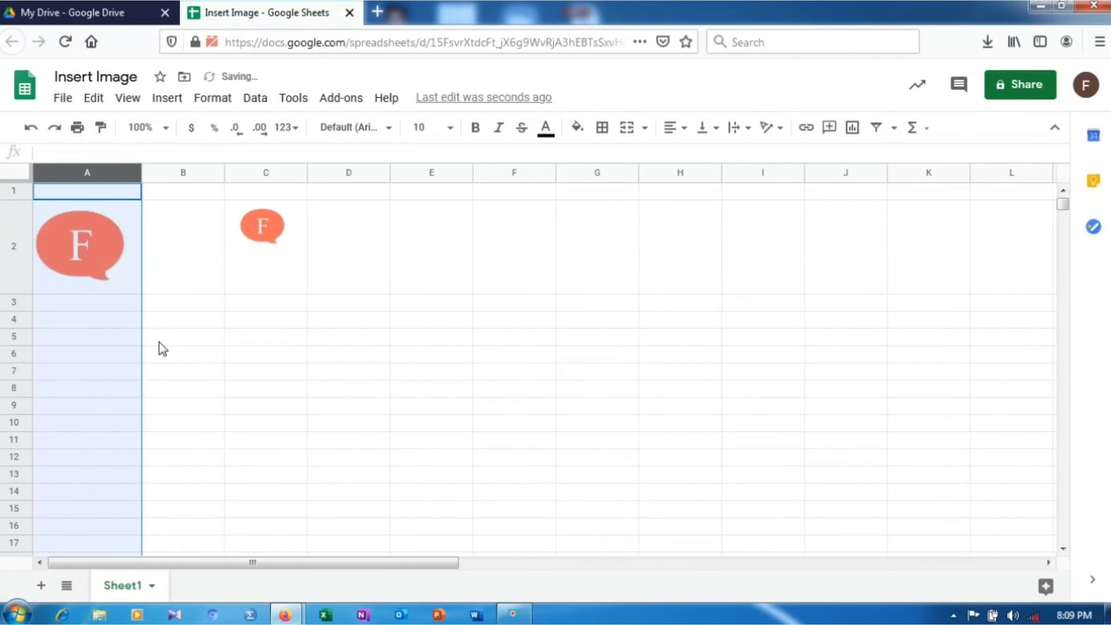
click(161, 340)
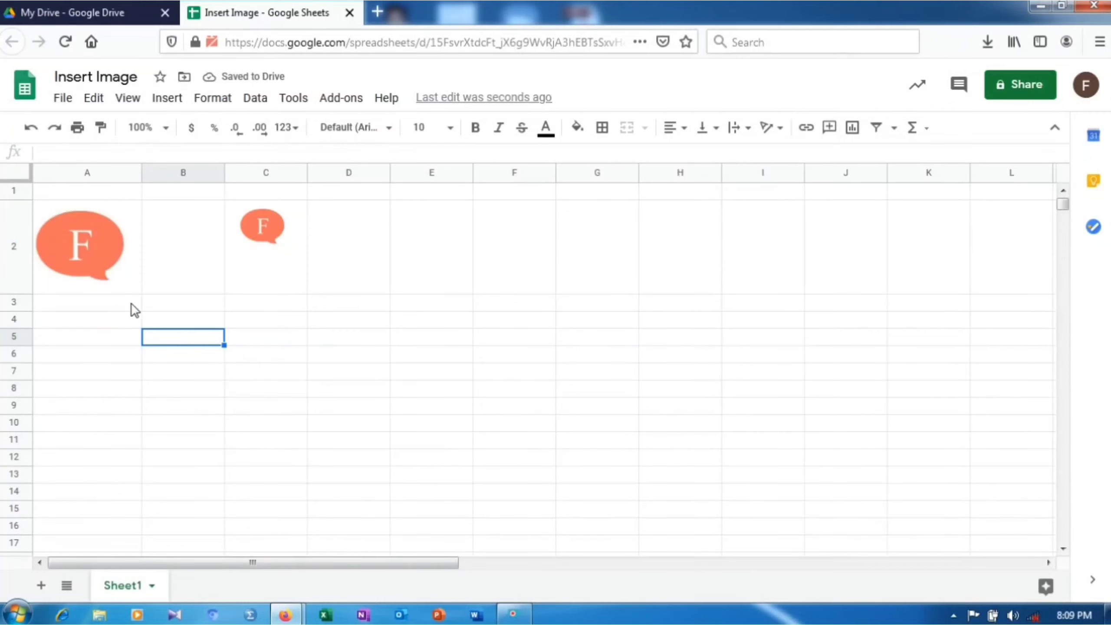
- Enter an IMAGE formula in cell E2 using the copied F speech-bubble picture URL, with mode 4, height 50 and width 100
click(434, 240)
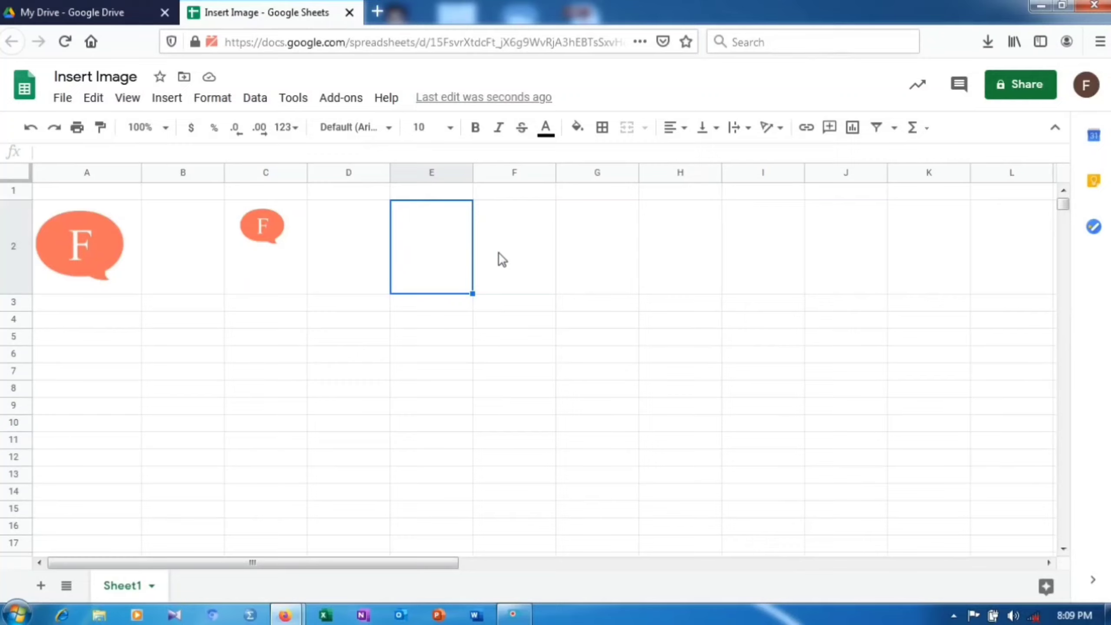
text(=im)
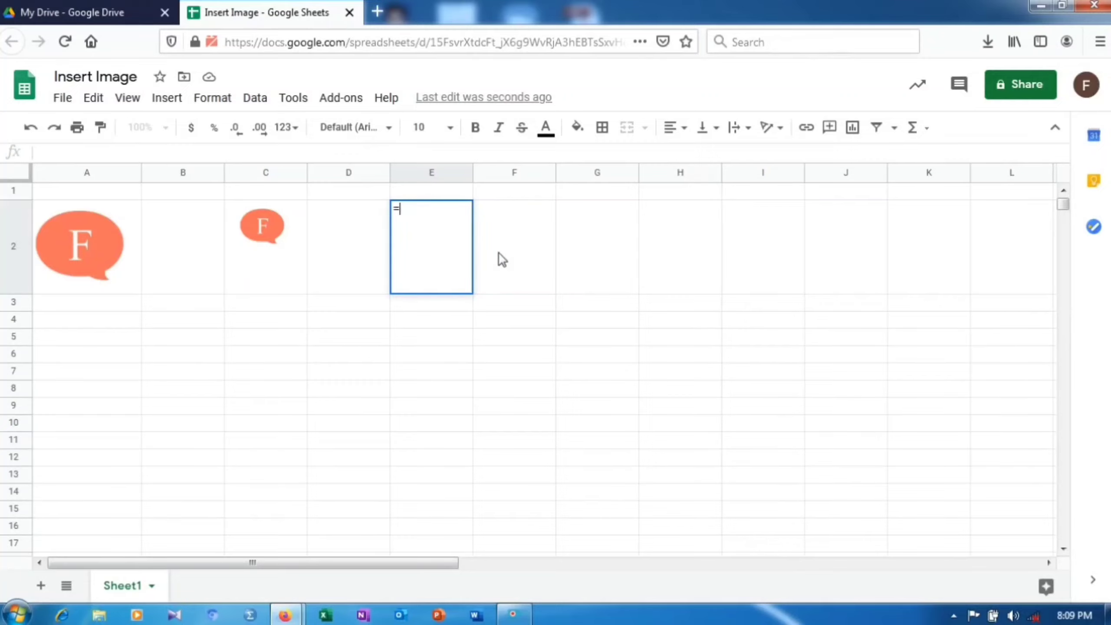
text(age)
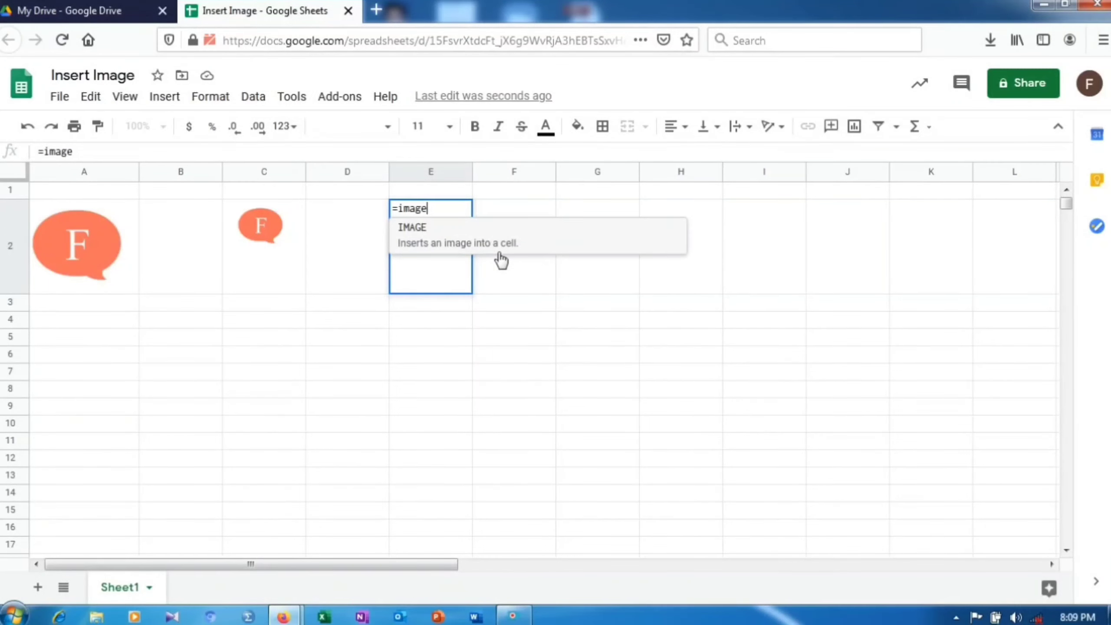
text(()
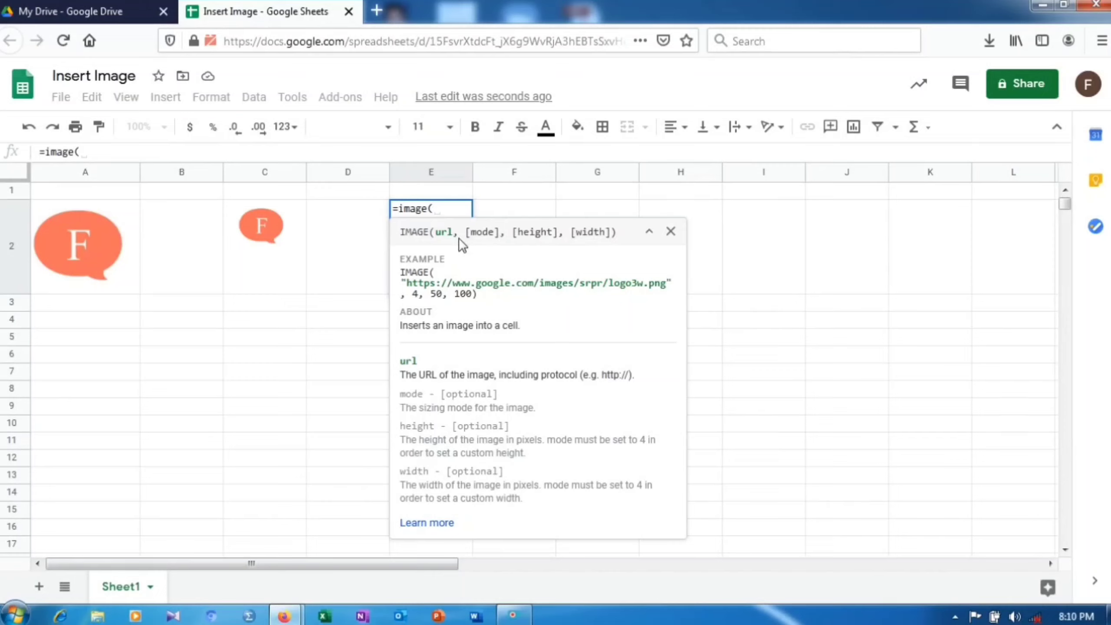
text(")
text(https://tse3.mm.bing.net/th?id=OIP.eRYAxlj6ZryDTwxYEv-OhQAAAA&pid=Api&P=0&w=300&h=300)
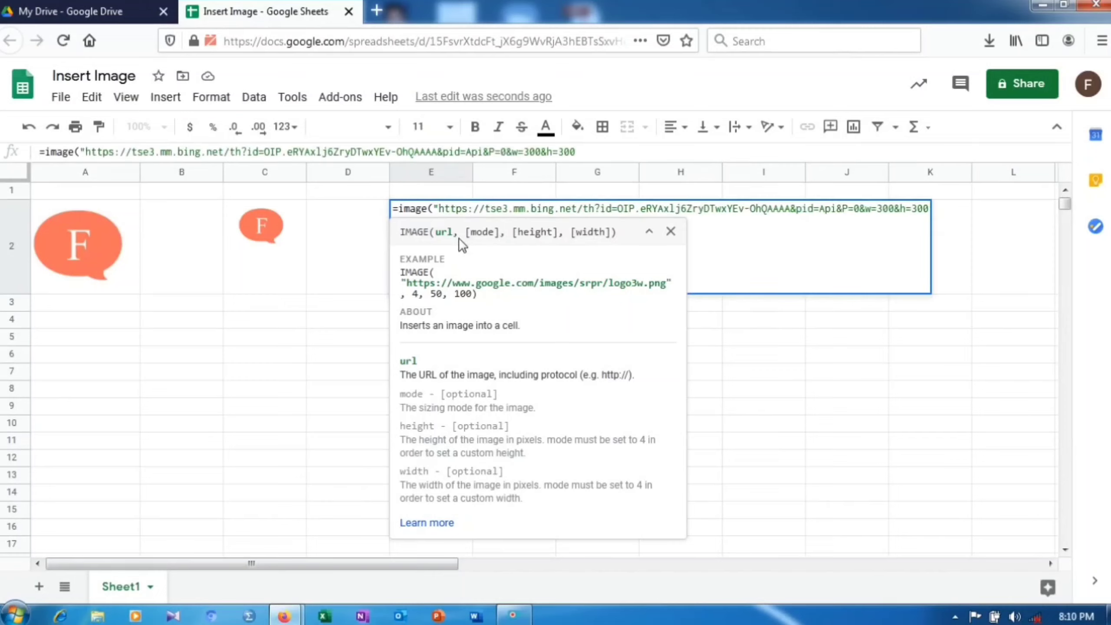
text(")
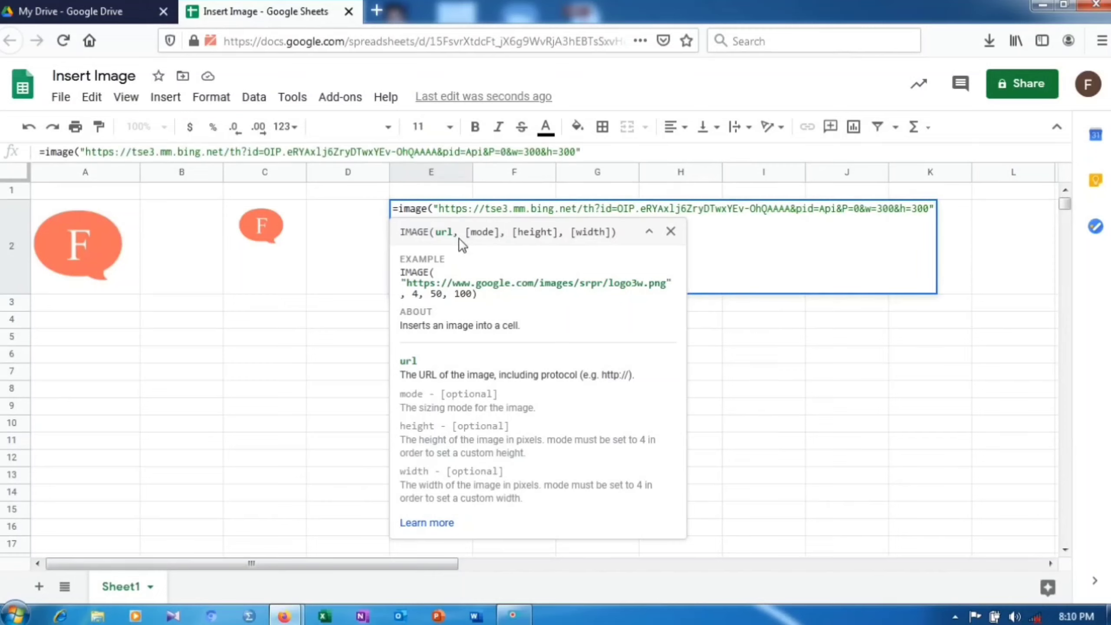
text(,)
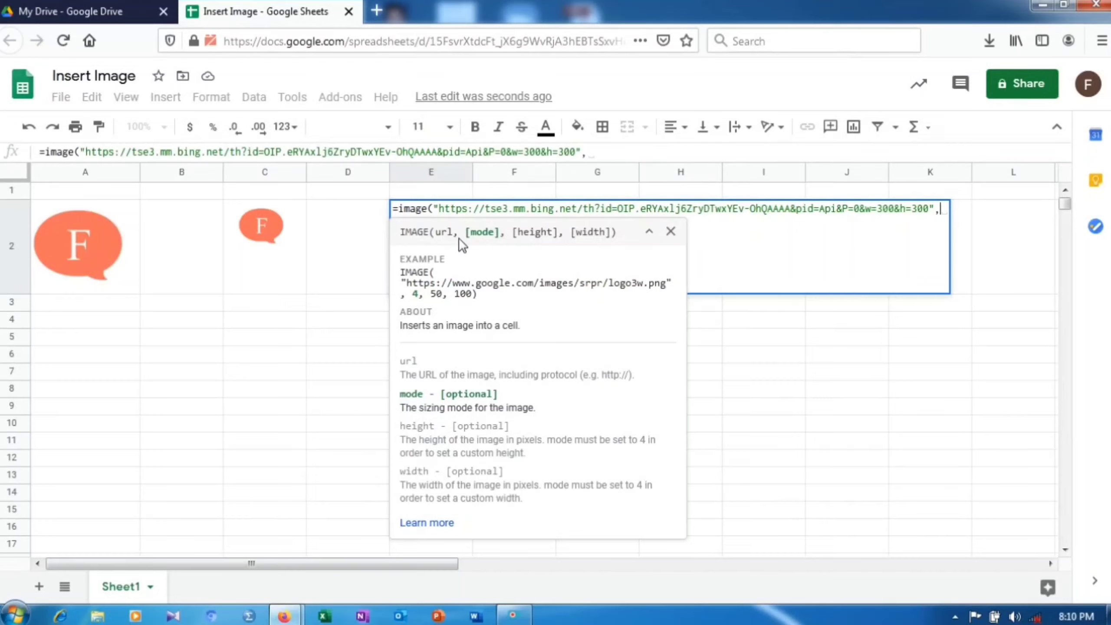
text(4,)
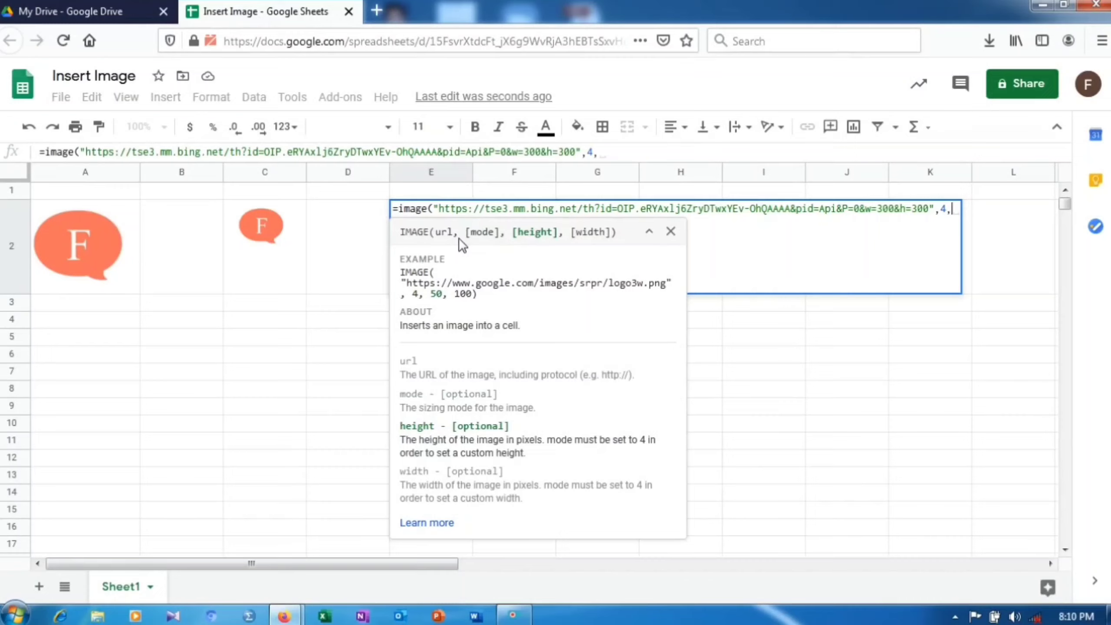
text( 50,)
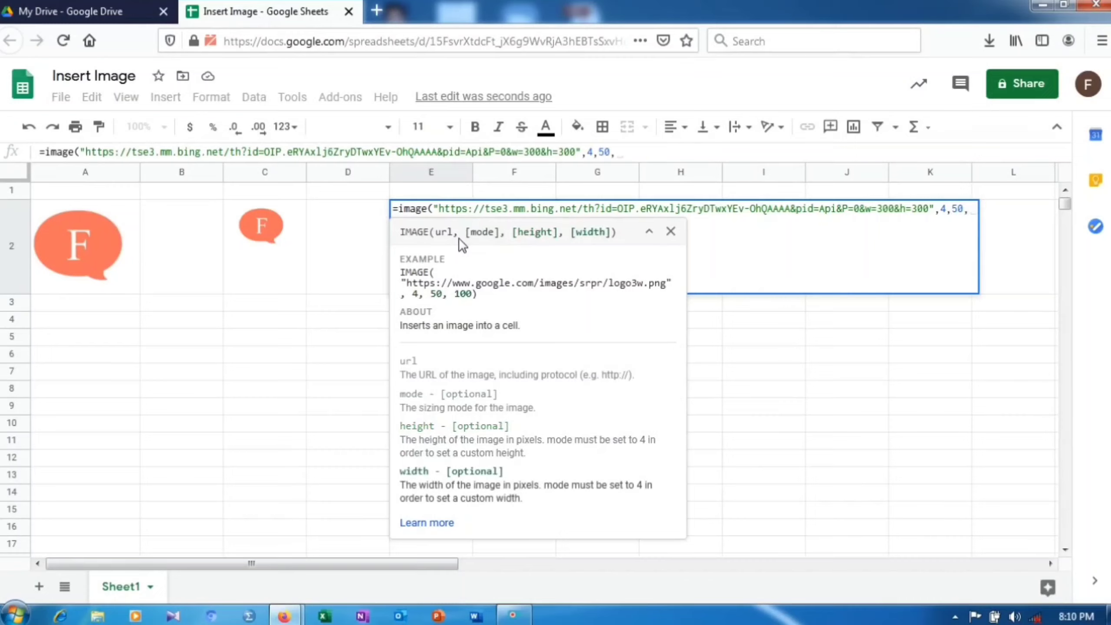
text(100)
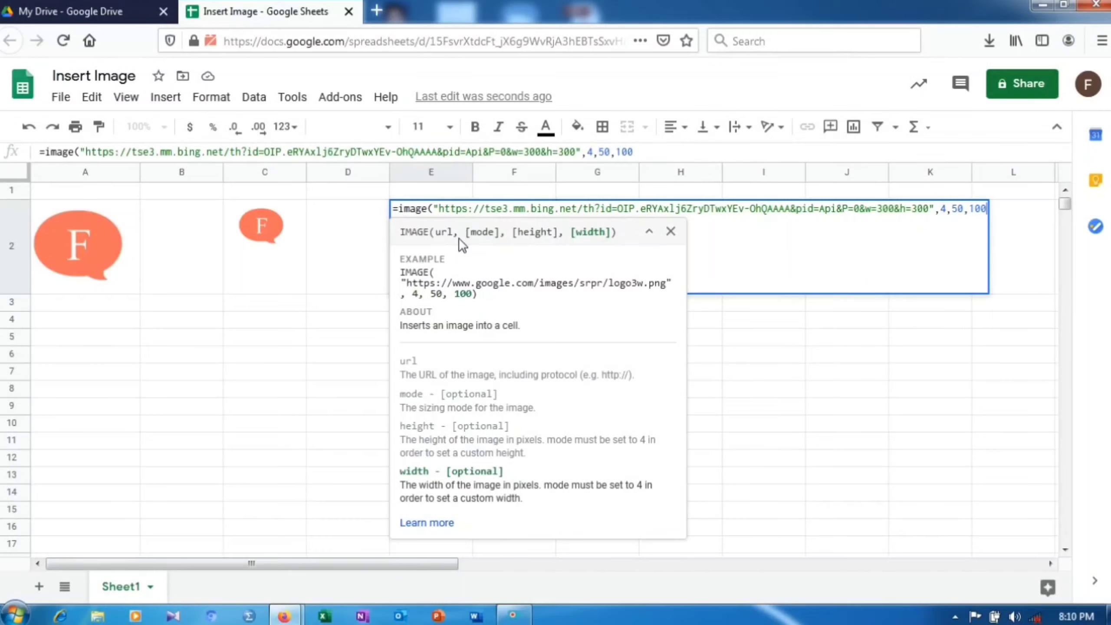
text())
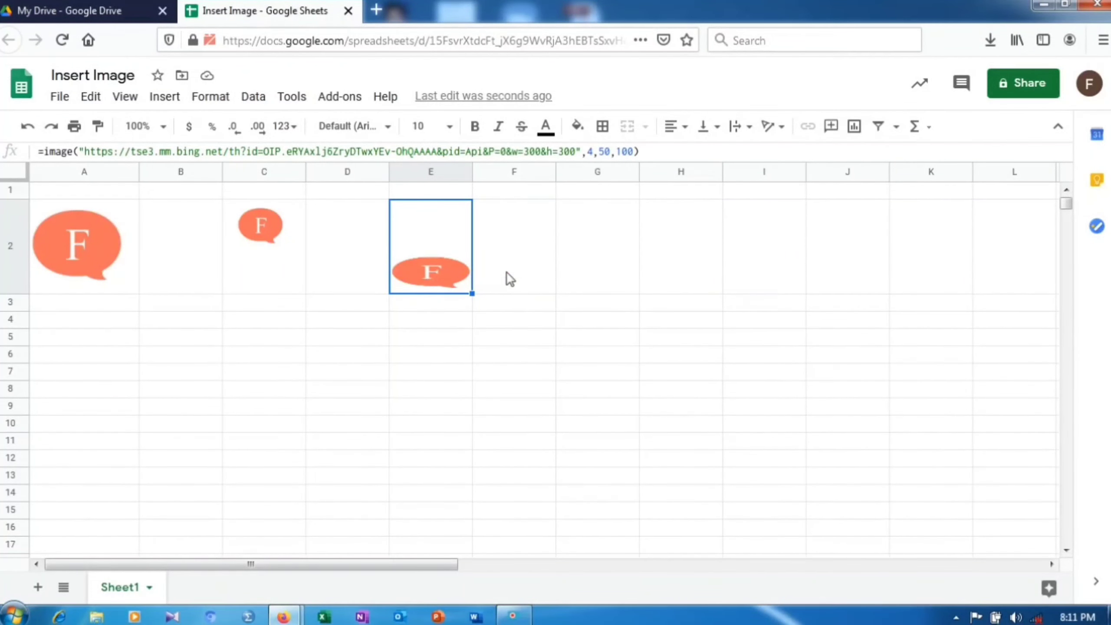
- Widen column E and make row 2 taller to test how the custom-size image in E2 reacts
drag(471, 171, 554, 172)
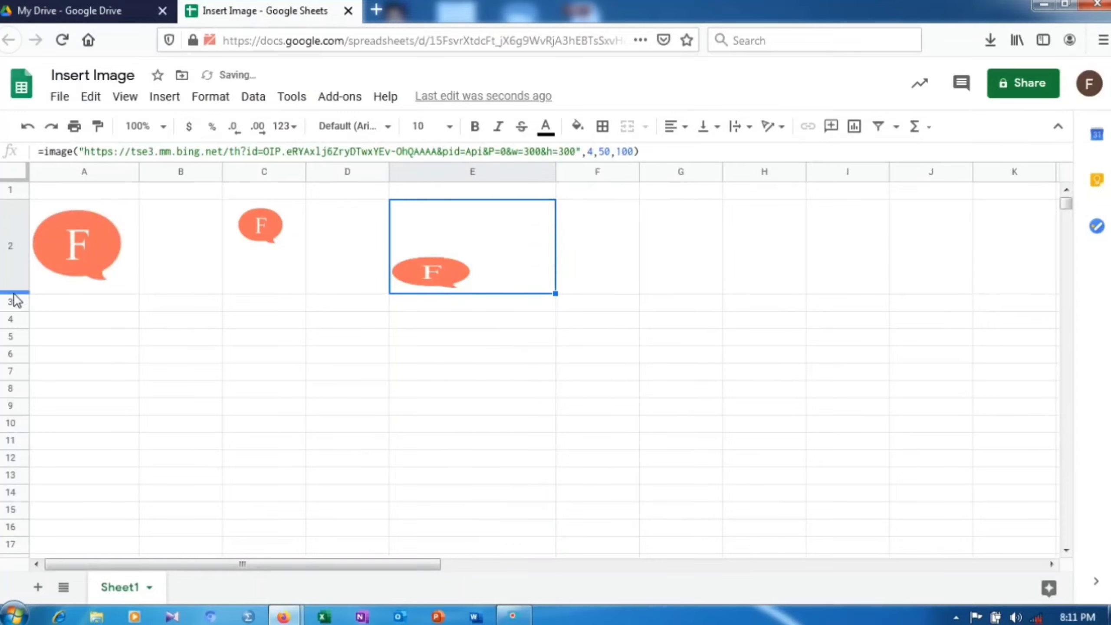
drag(16, 293, 16, 344)
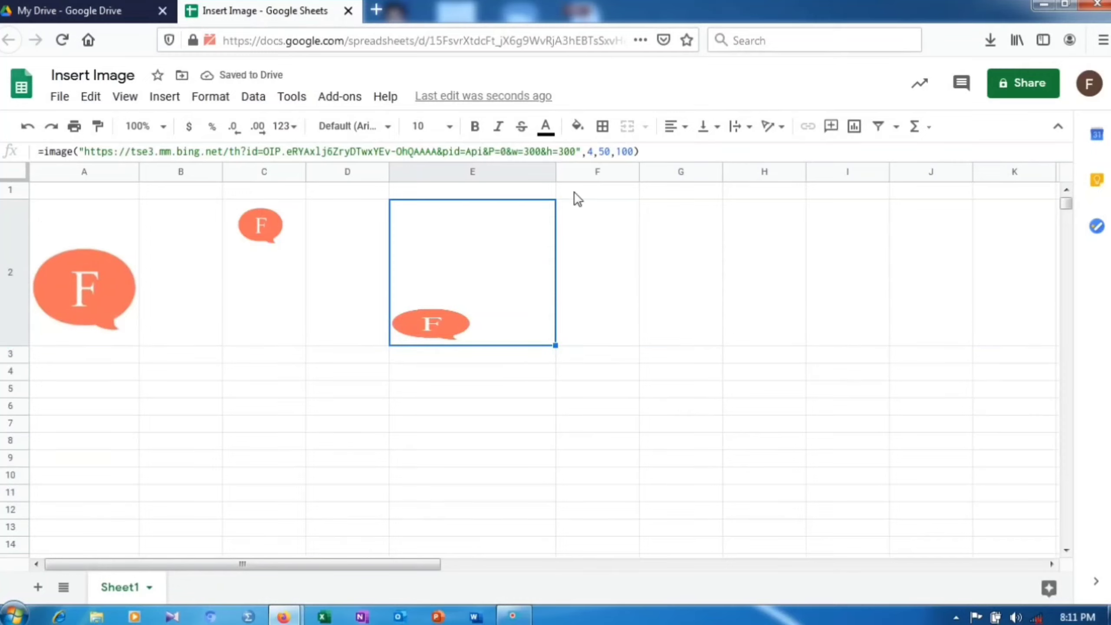
- Change the IMAGE formula in E2 to mode 3 and remove its height and width arguments
click(594, 151)
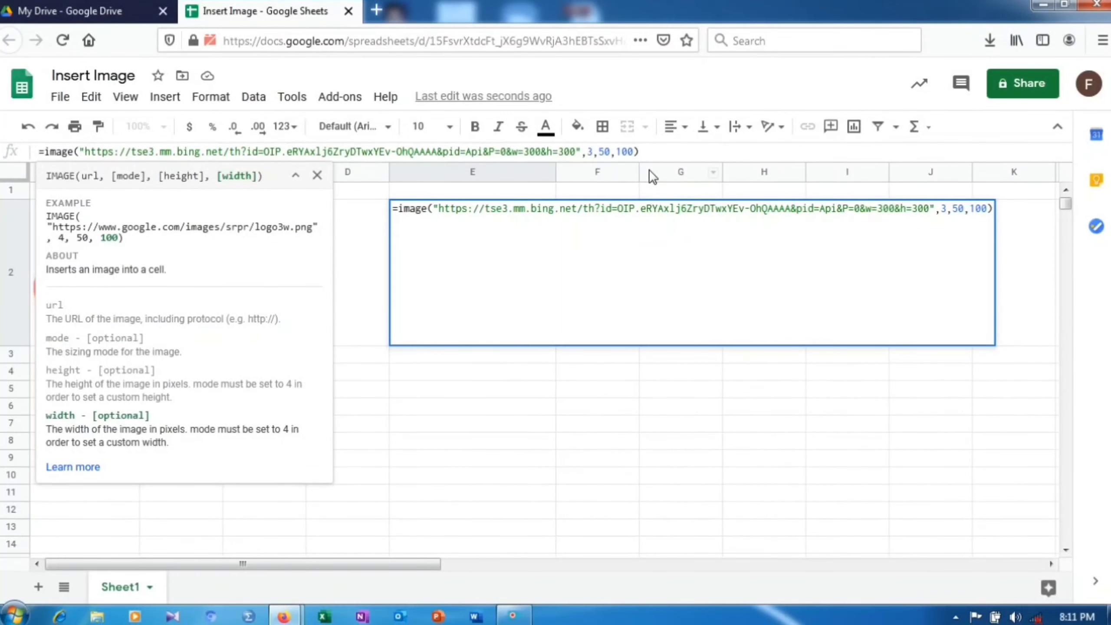
key(BackSpace)
key(BackSpace)
key(BackSpace)
key(BackSpace)
key(BackSpace)
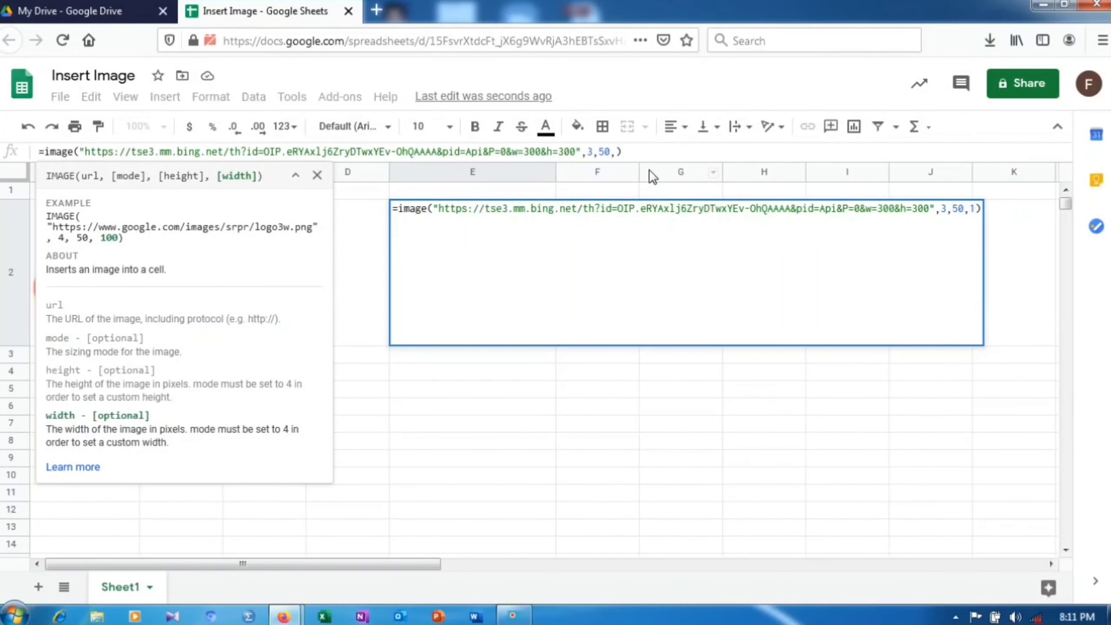
key(BackSpace)
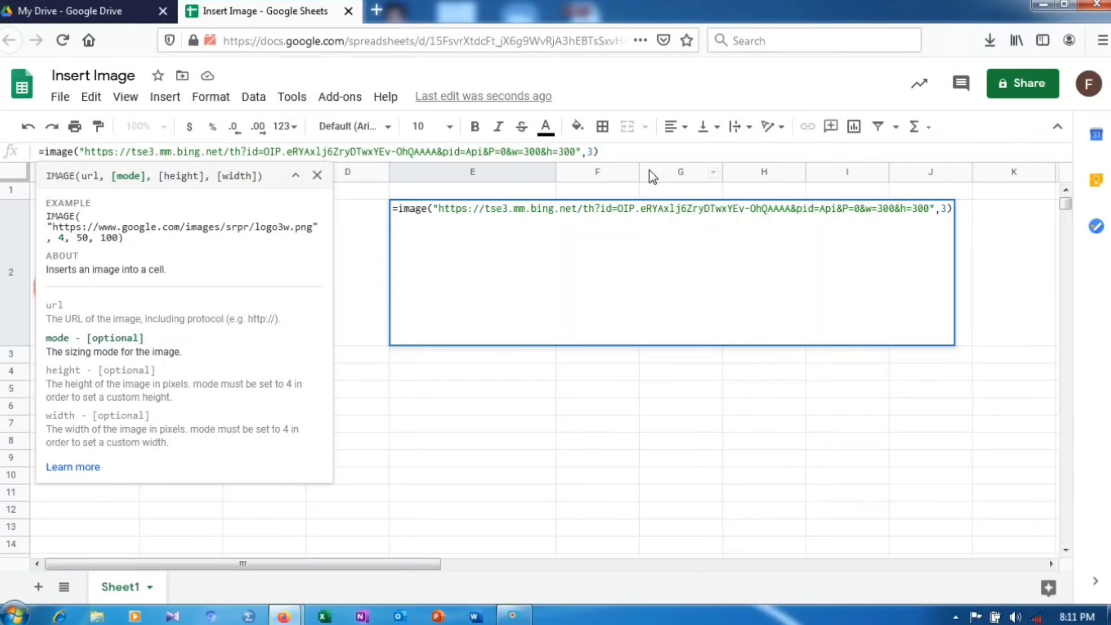
key(Return)
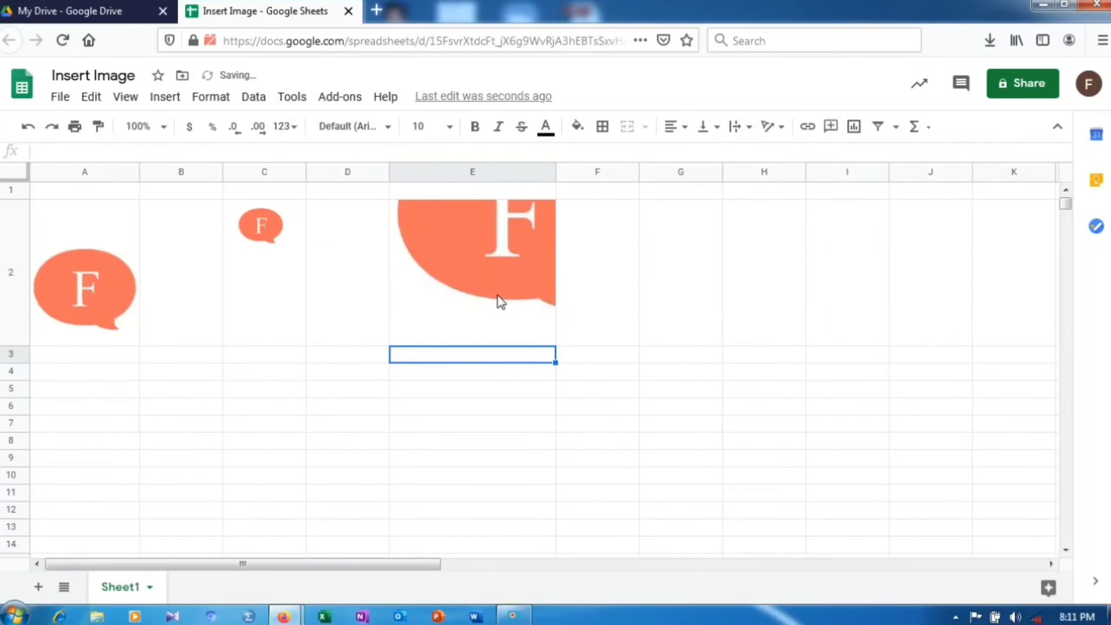
- Set the mode argument of the IMAGE formula in E2 to 2
click(501, 302)
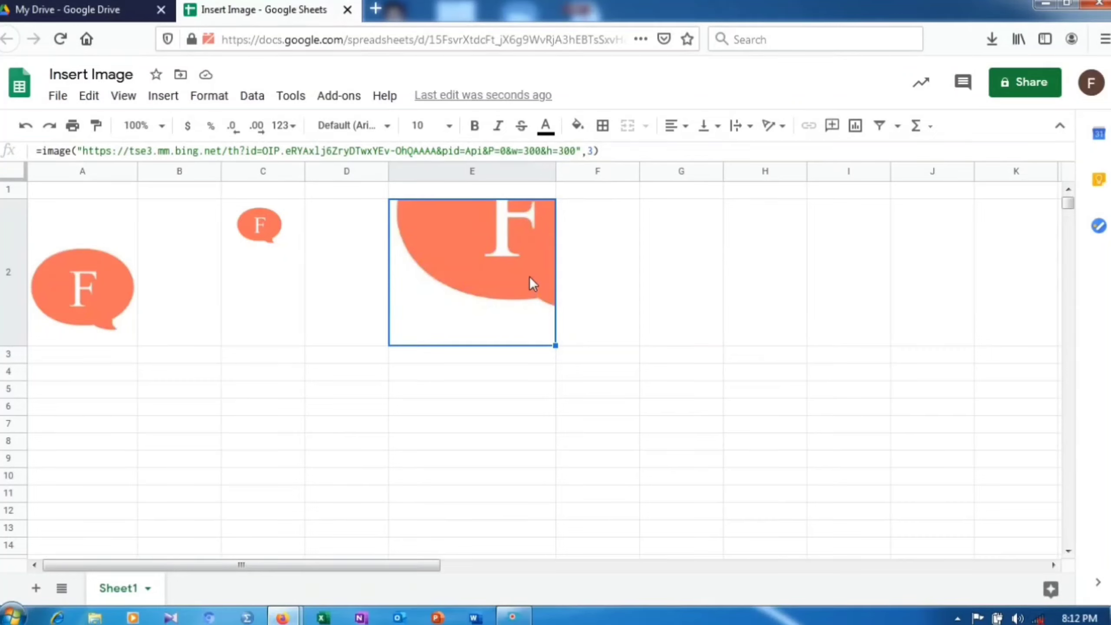
click(593, 150)
key(BackSpace)
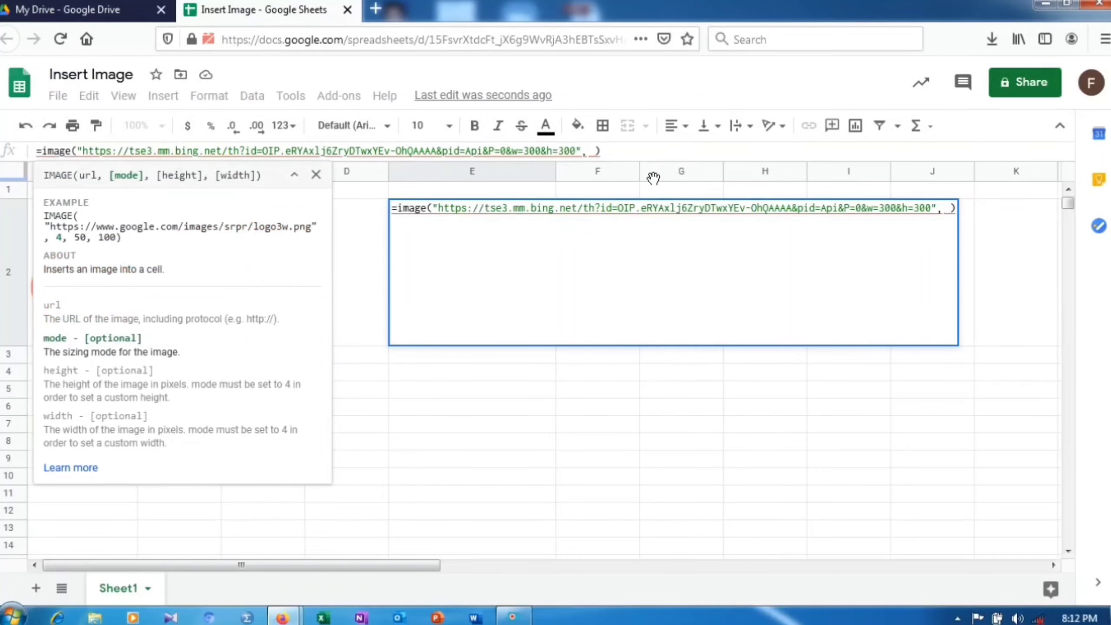
text(2)
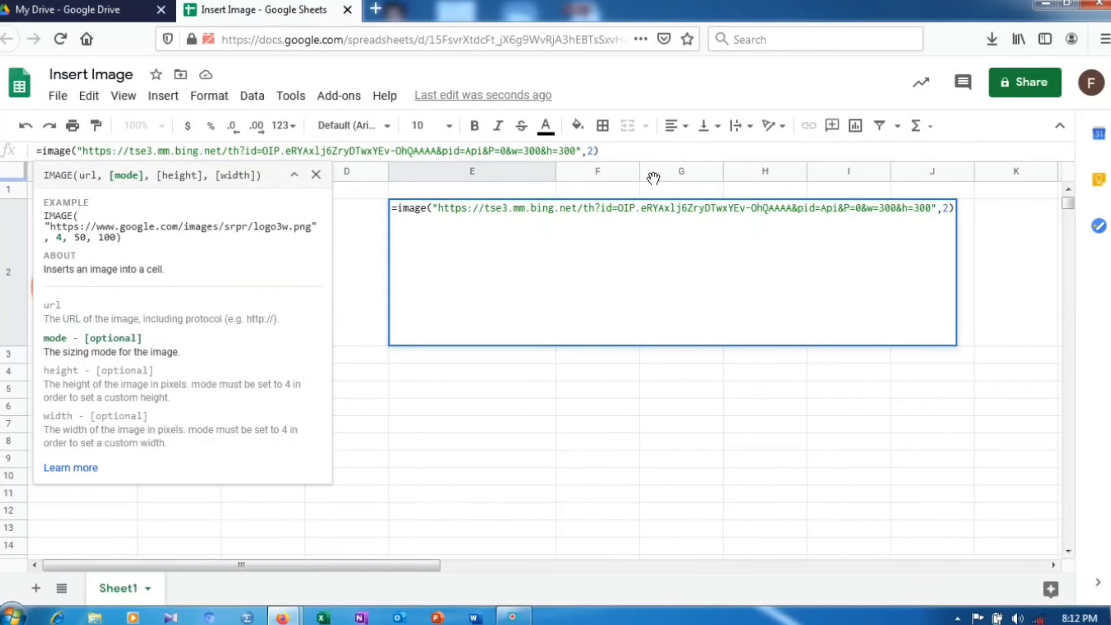
key(Return)
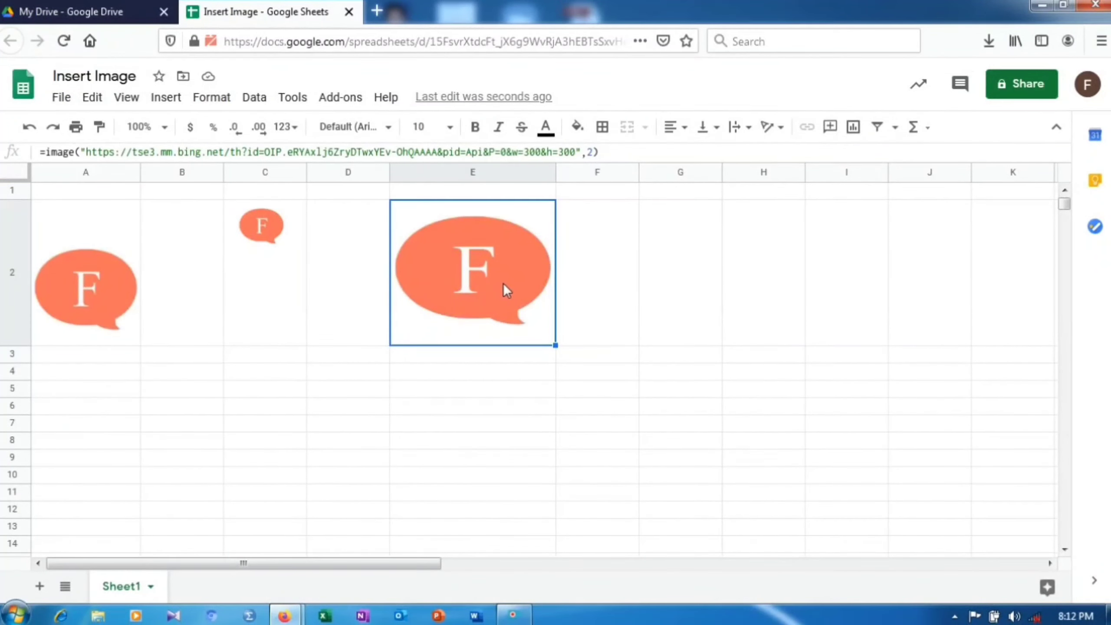
- Enlarge column E's width and row 2's height to test how the mode 2 image stretches
drag(555, 173, 602, 174)
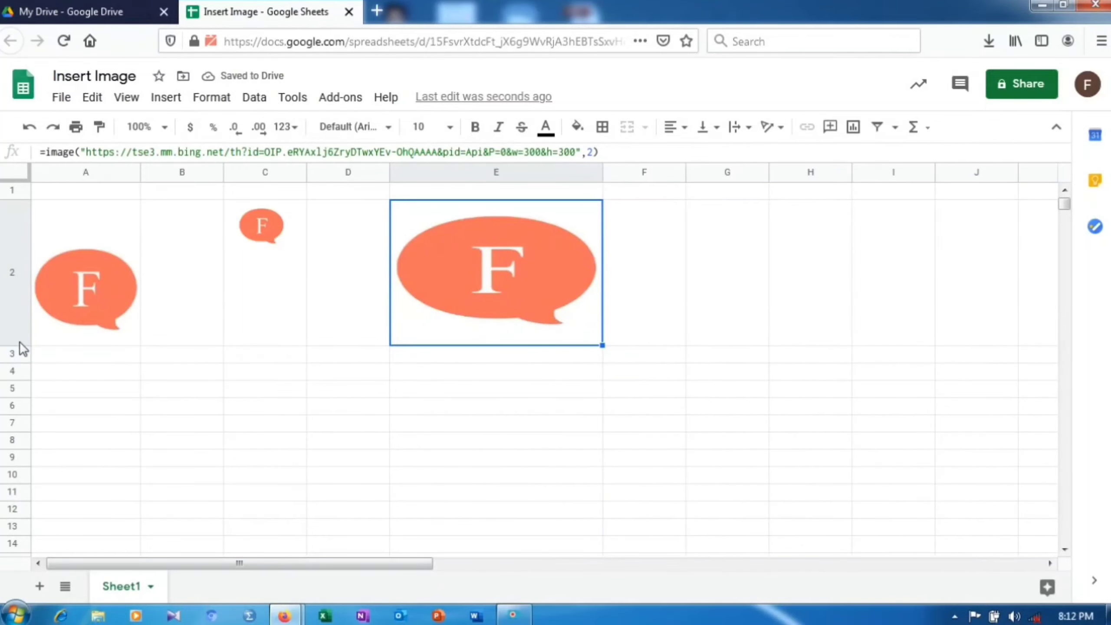
drag(16, 352, 17, 403)
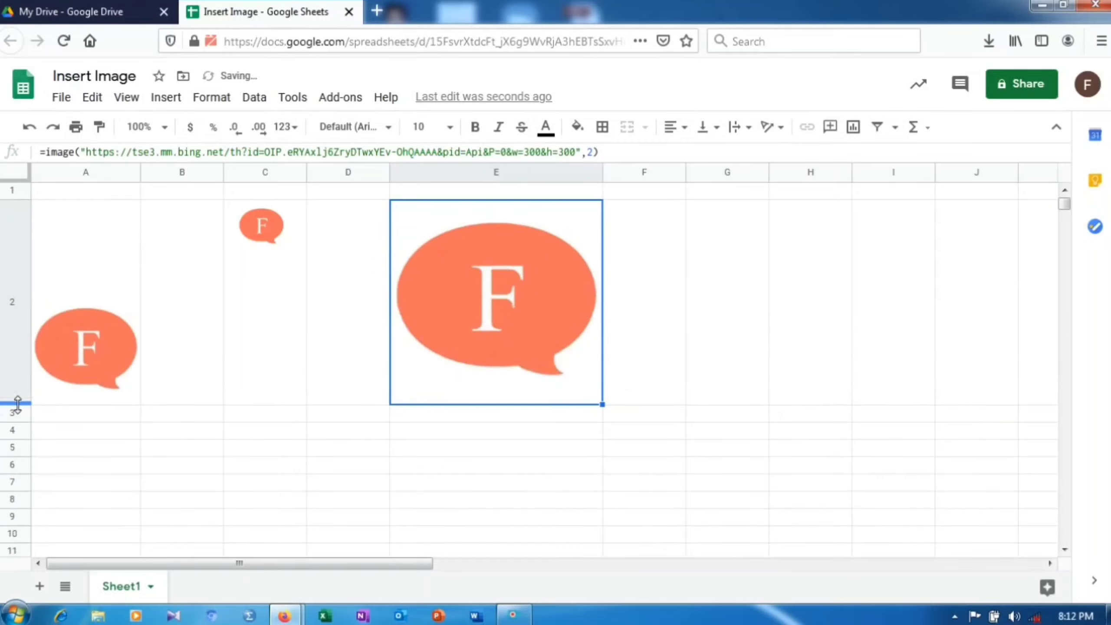
- Set the mode argument of the IMAGE formula in E2 to 1
click(593, 152)
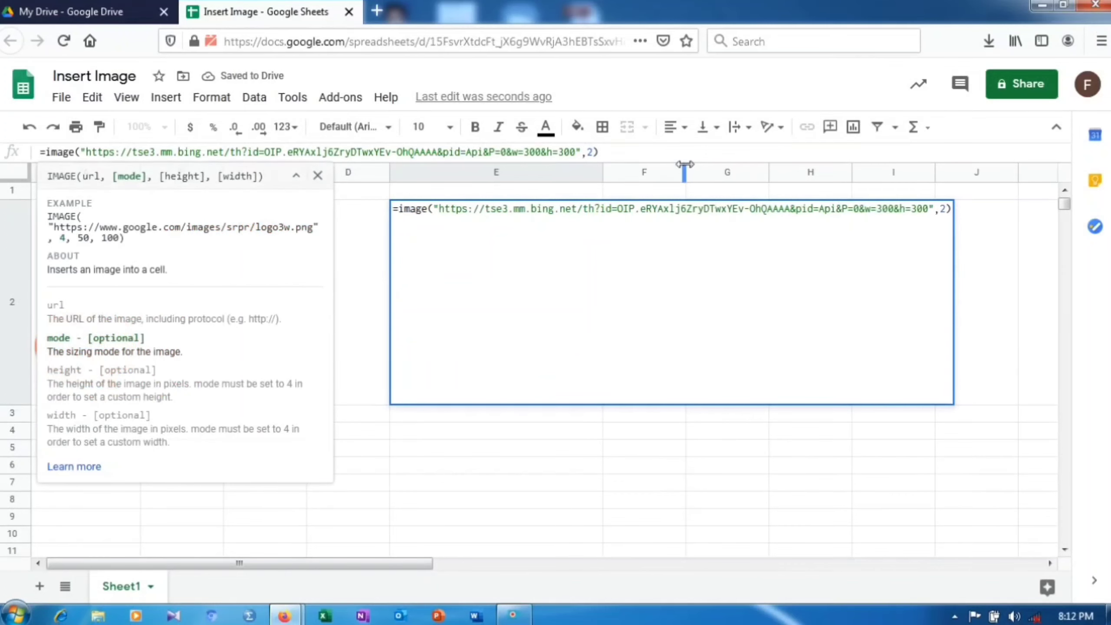
key(BackSpace)
text(1)
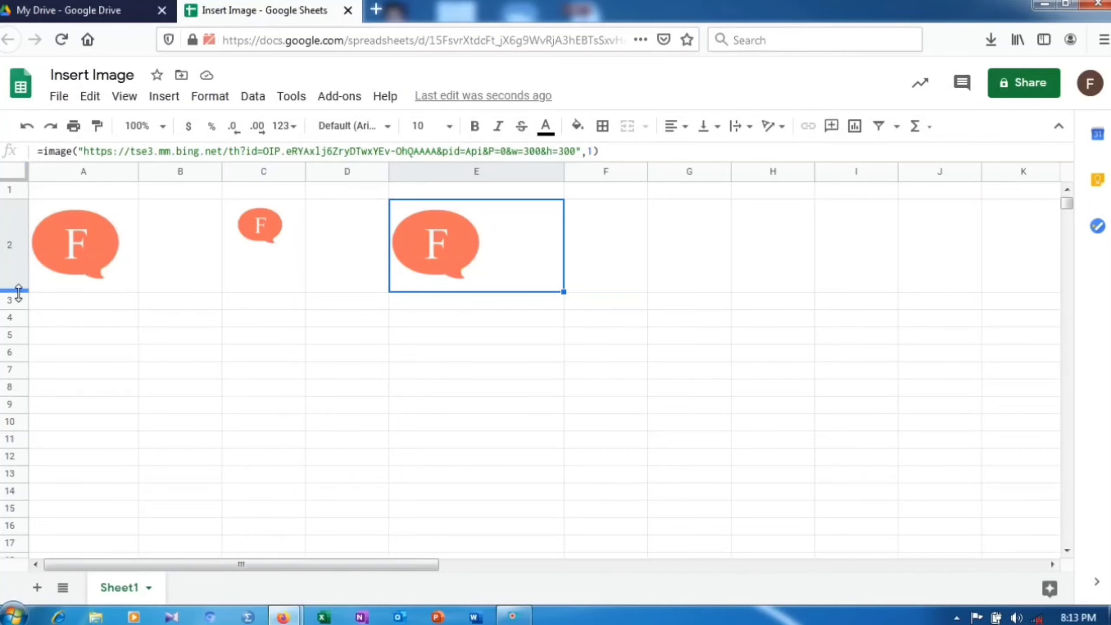
- Make row 2 taller and column E wider to test the mode 1 image's scaling, and select cell E6
drag(15, 291, 19, 334)
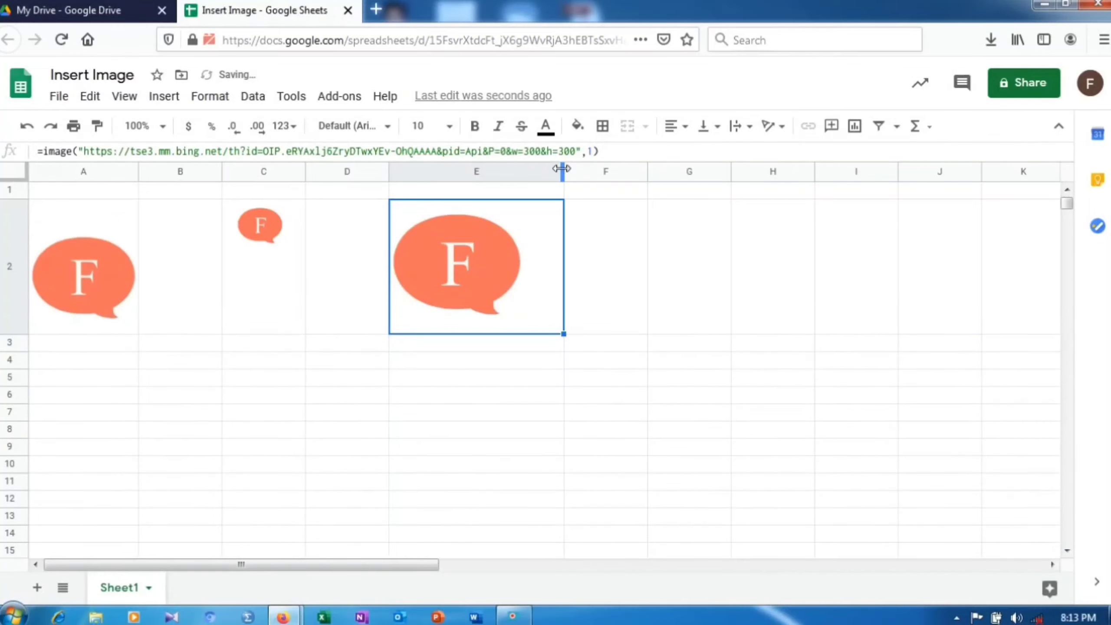
drag(562, 168, 635, 346)
click(533, 394)
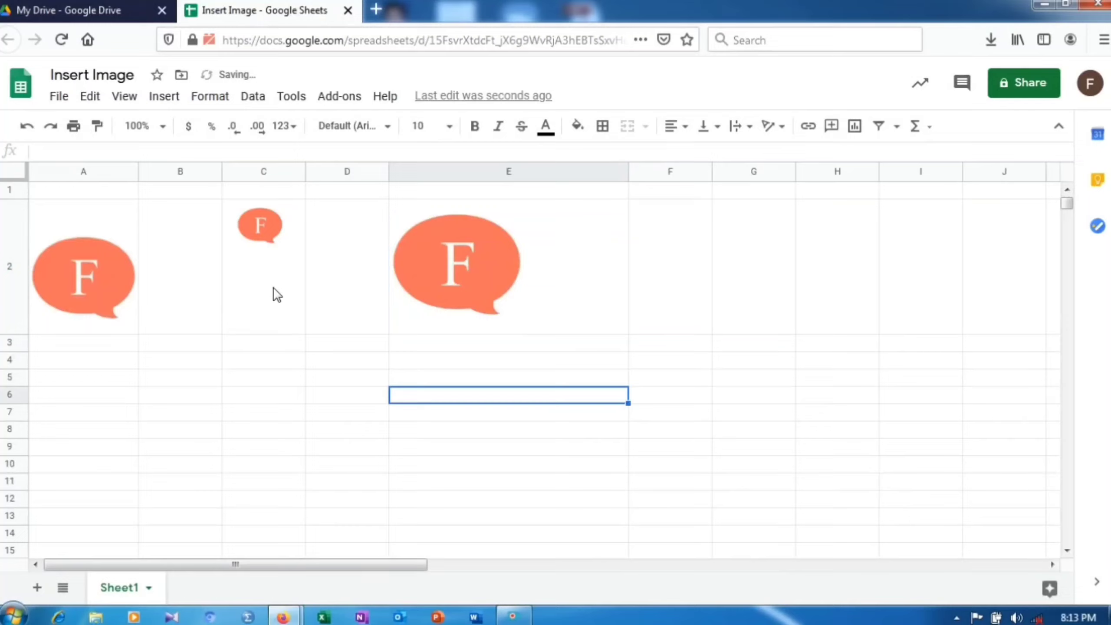